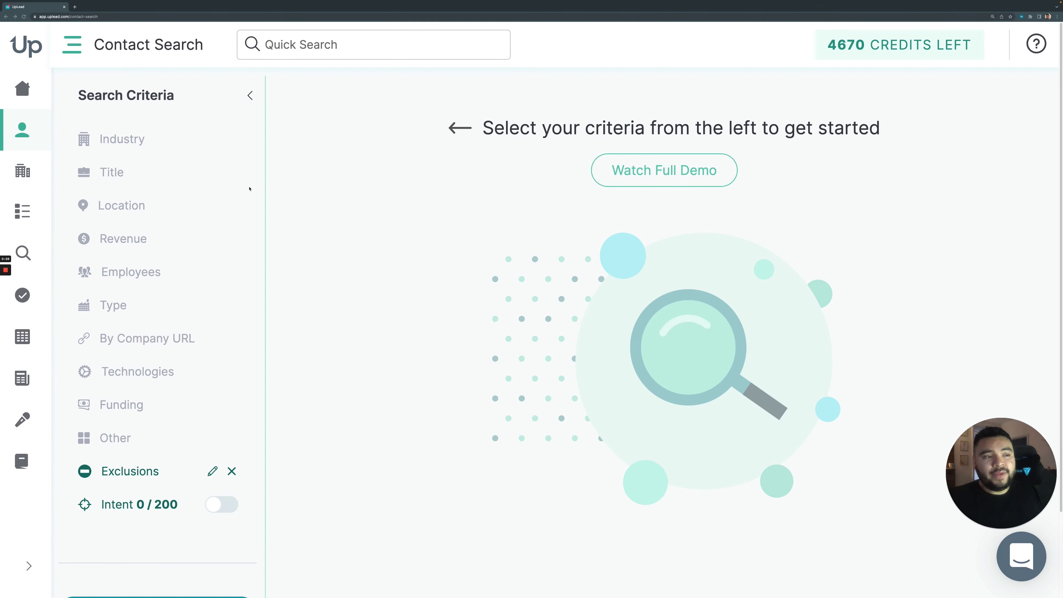
Begin adding an Industry criterion from the Contact Search sidebar.
click(178, 147)
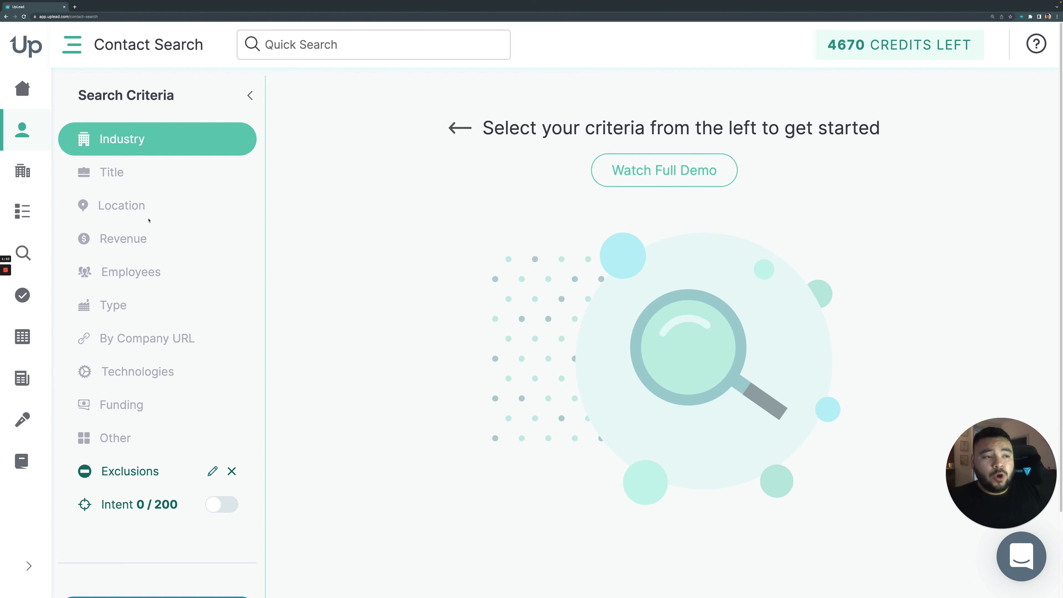
Browse the industry categories, expanding and collapsing Retail without selecting any industry.
click(139, 143)
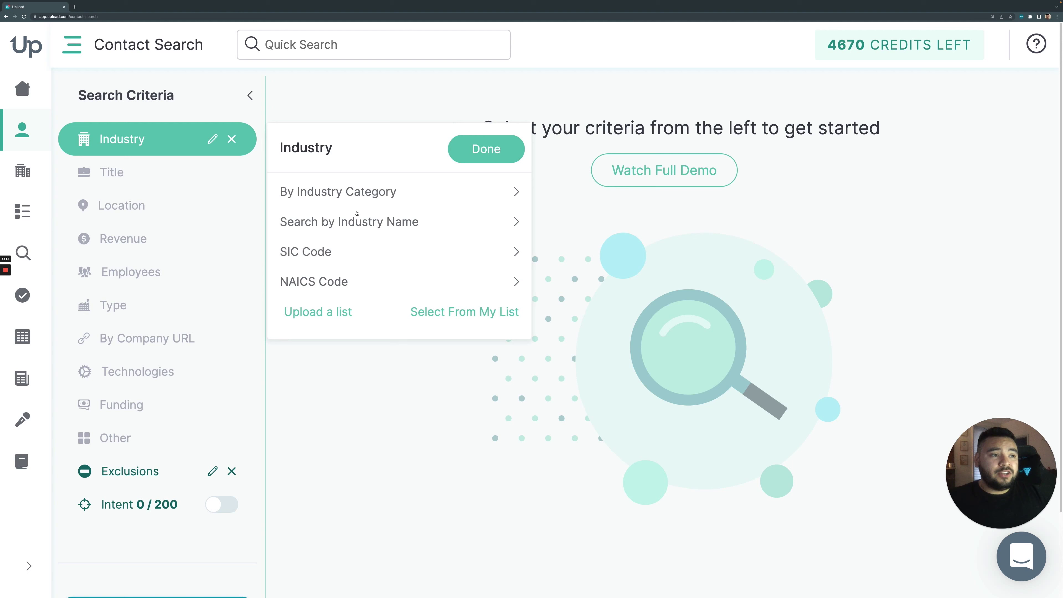
click(360, 193)
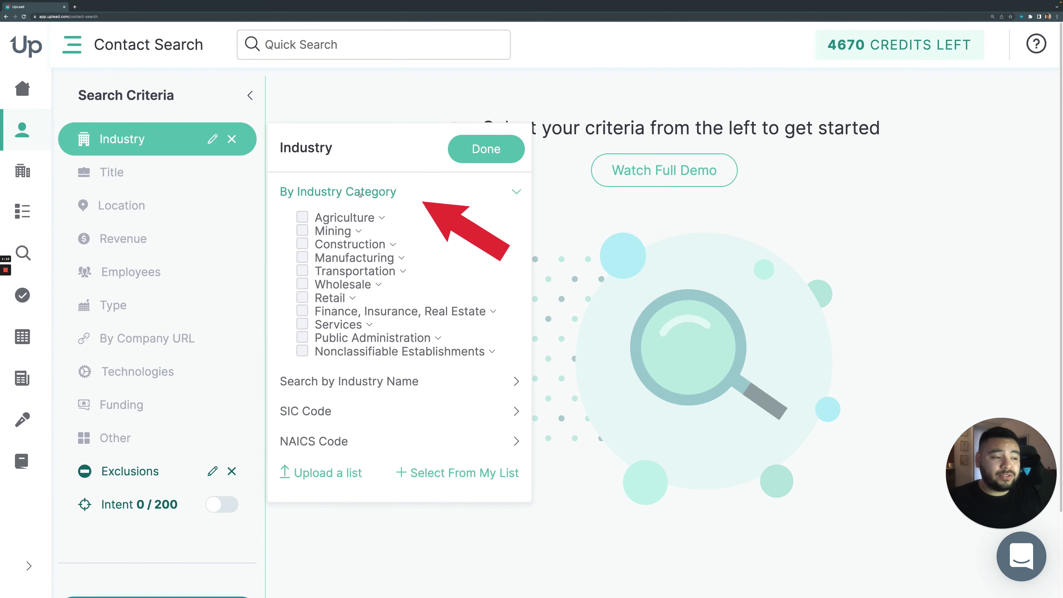
click(352, 298)
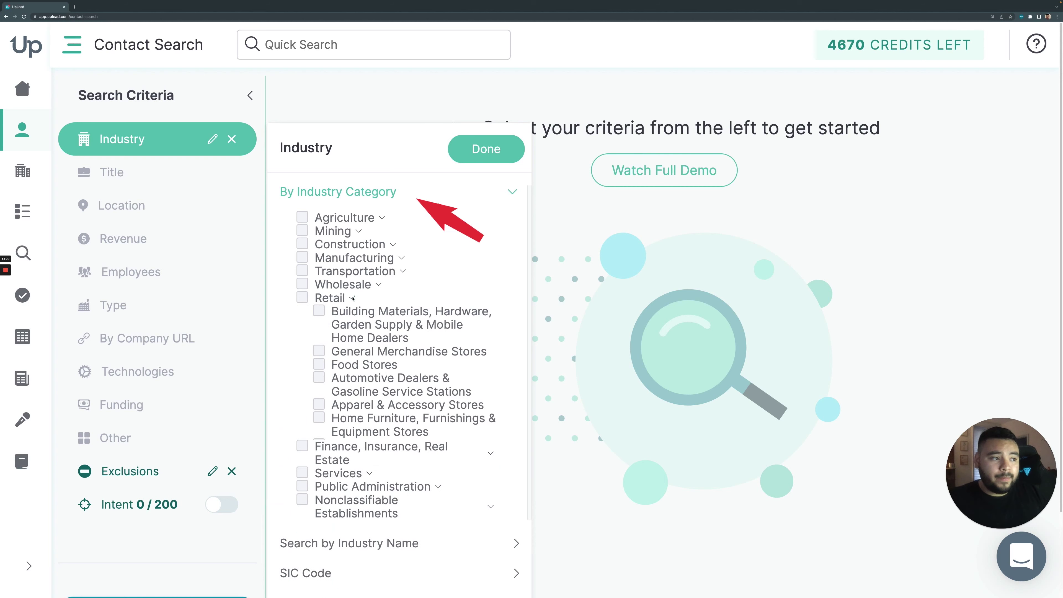
click(353, 298)
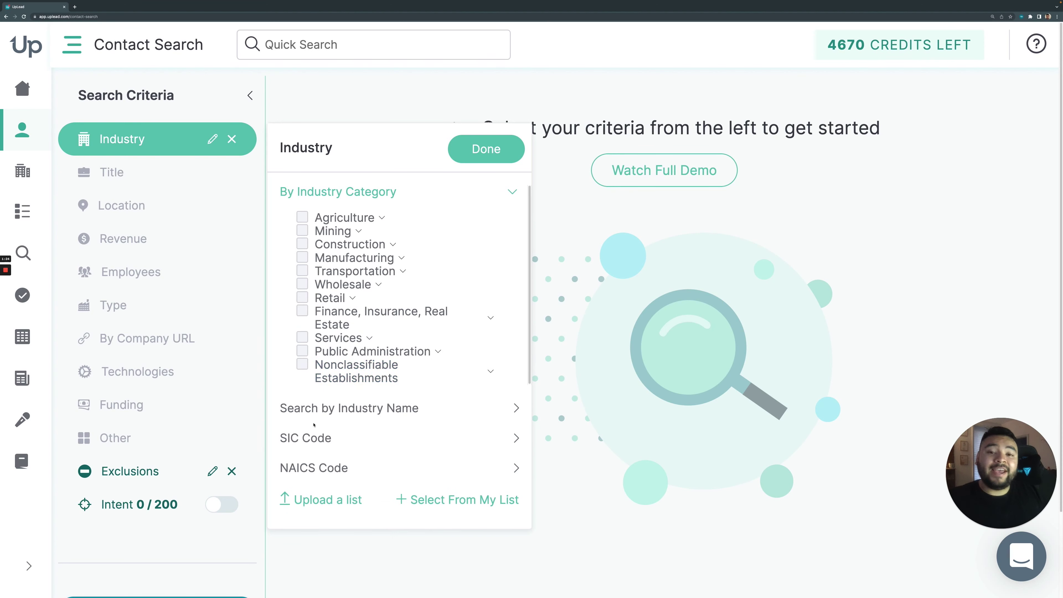
click(126, 173)
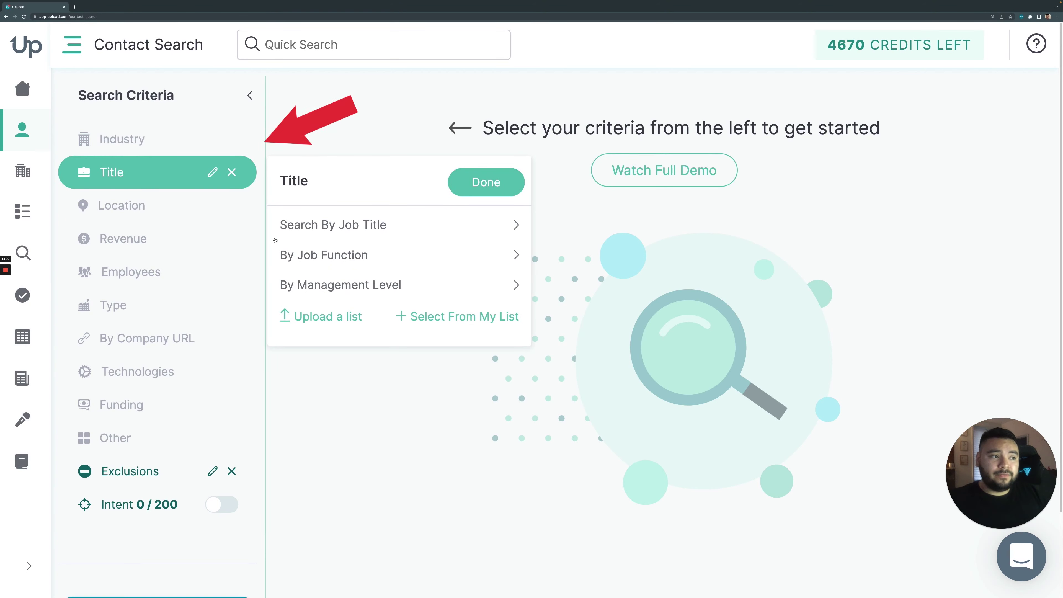
Limit the title criterion to C Level and VP Level management.
click(300, 254)
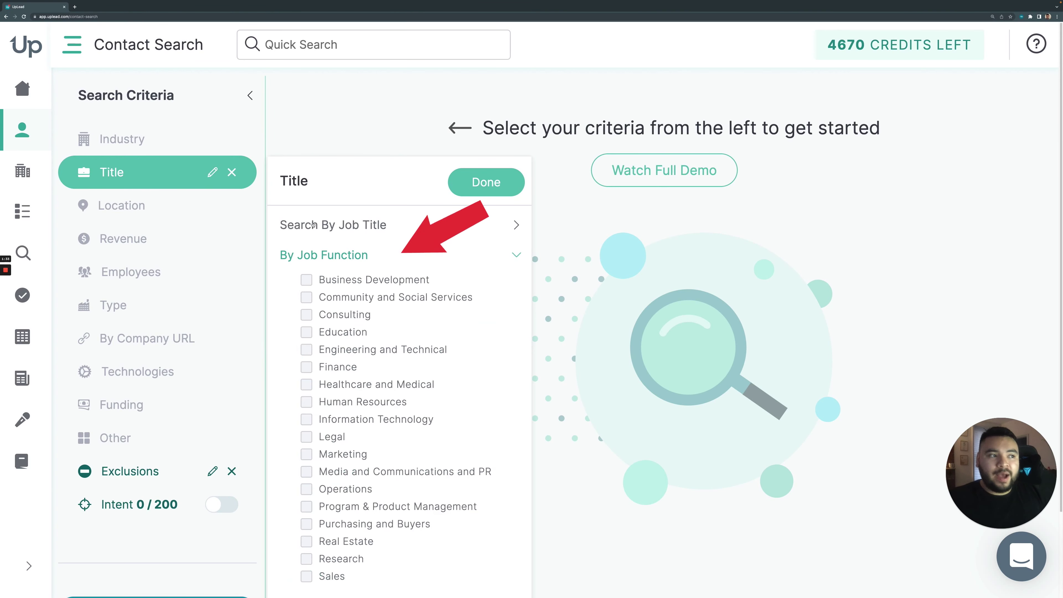
click(312, 257)
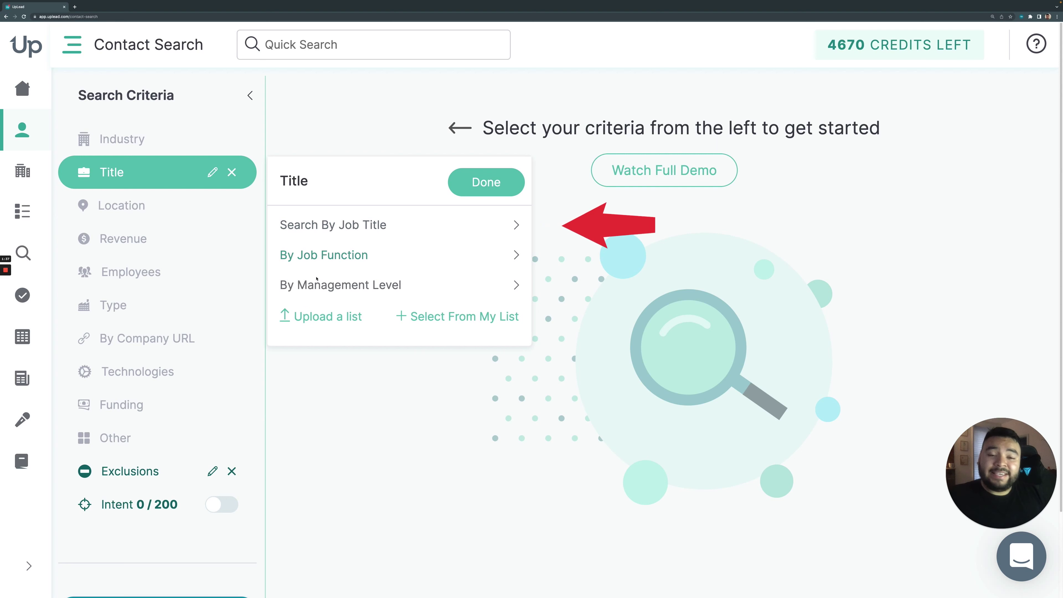
click(316, 286)
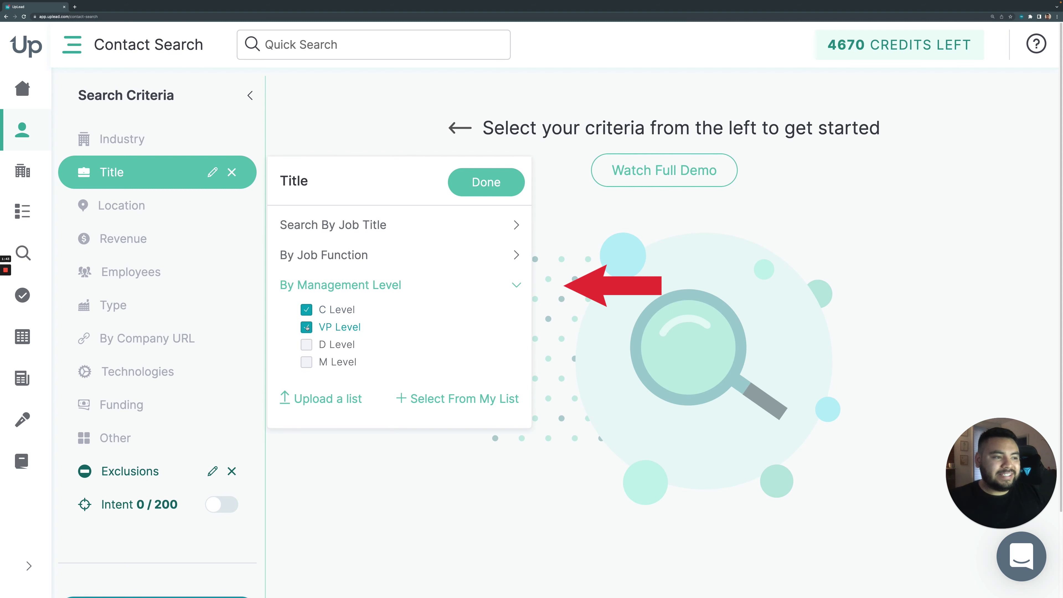
click(121, 205)
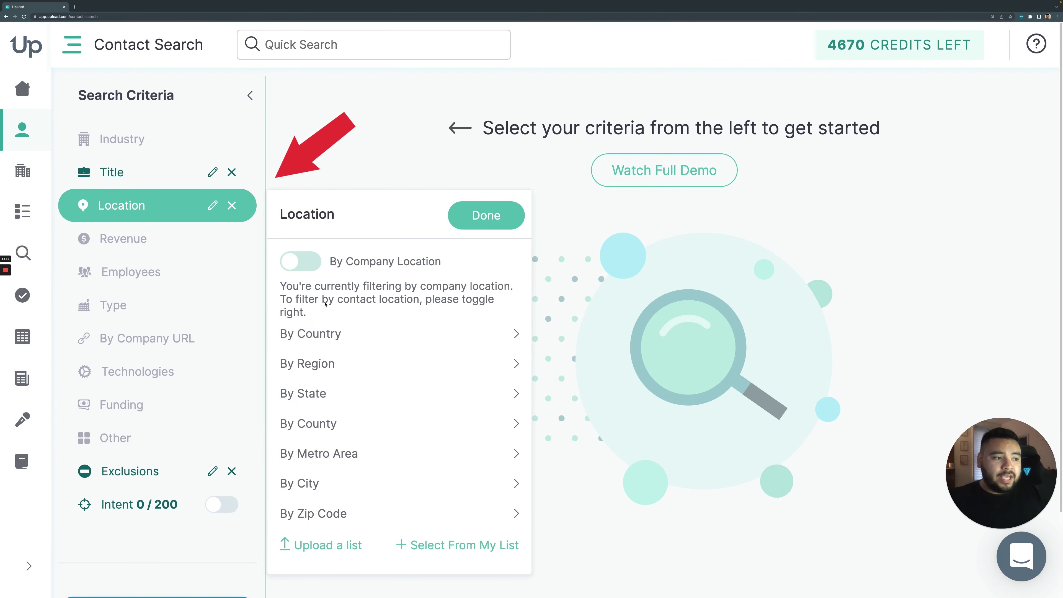
Filter the location criterion to companies in the United States.
click(301, 263)
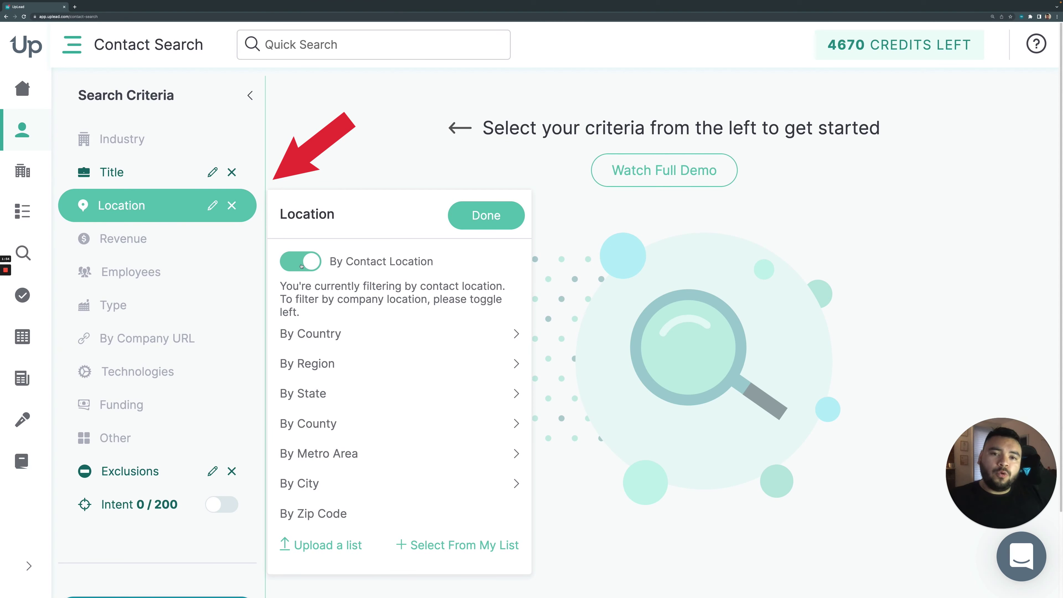
click(301, 263)
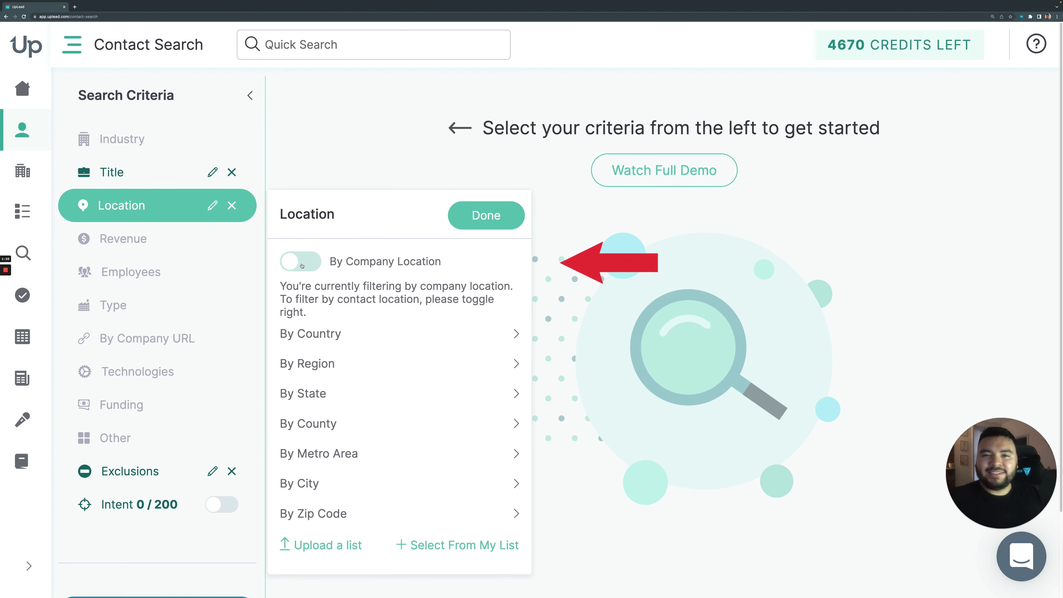
click(323, 334)
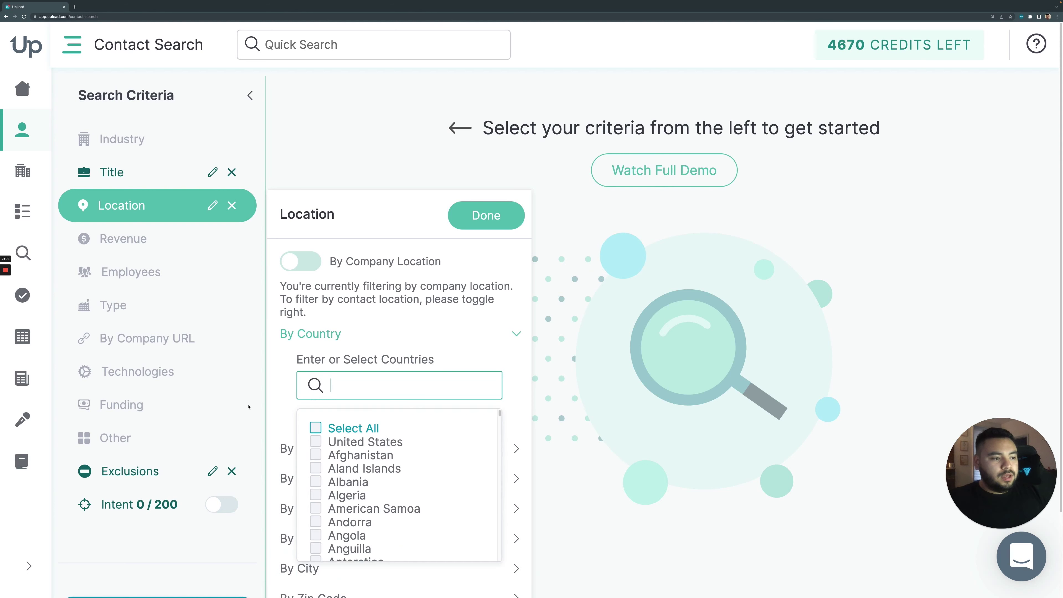
click(316, 442)
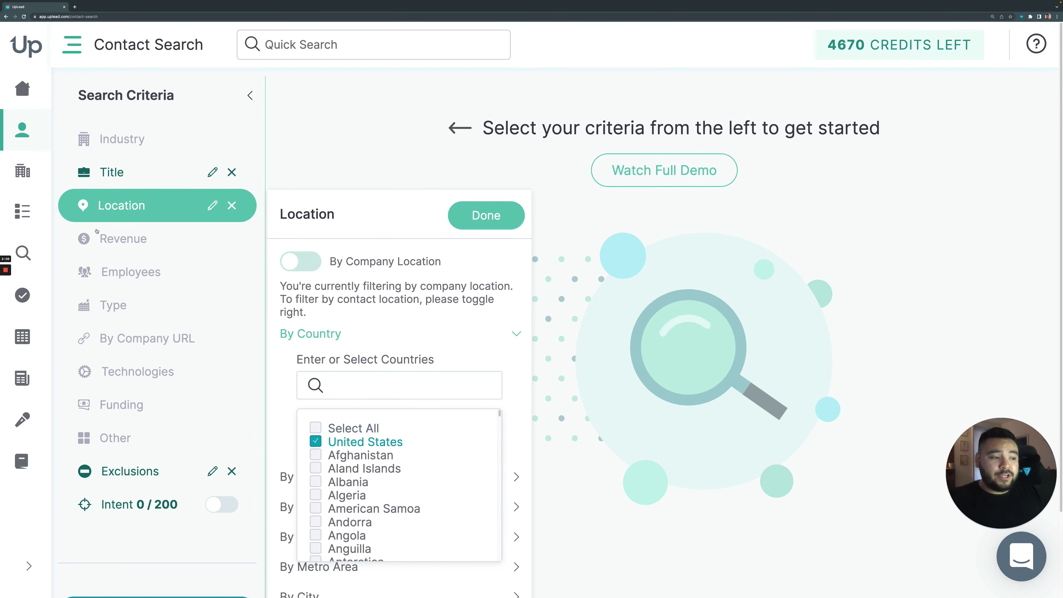
click(110, 239)
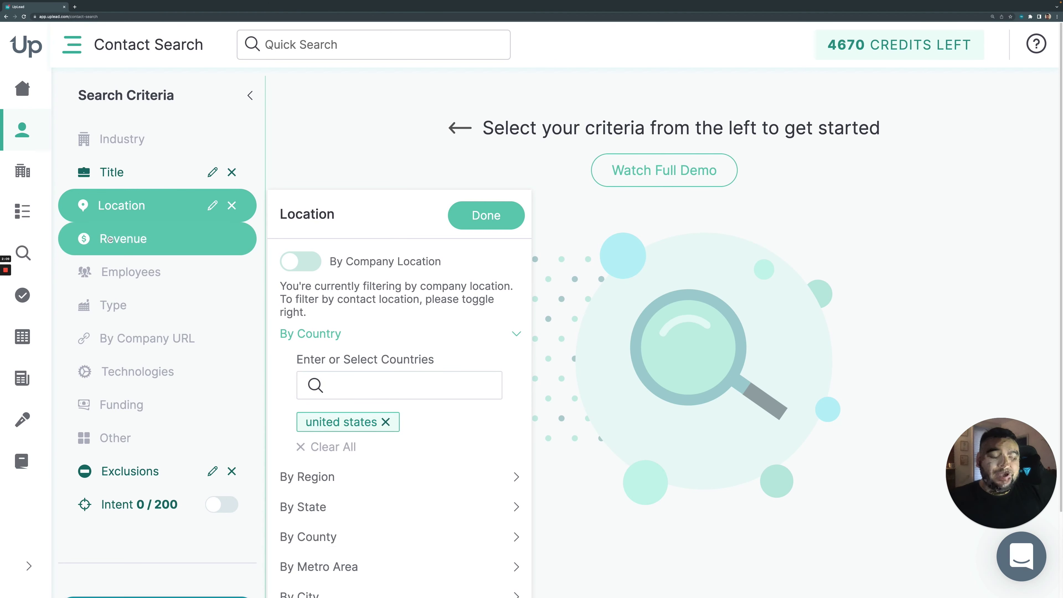
click(115, 251)
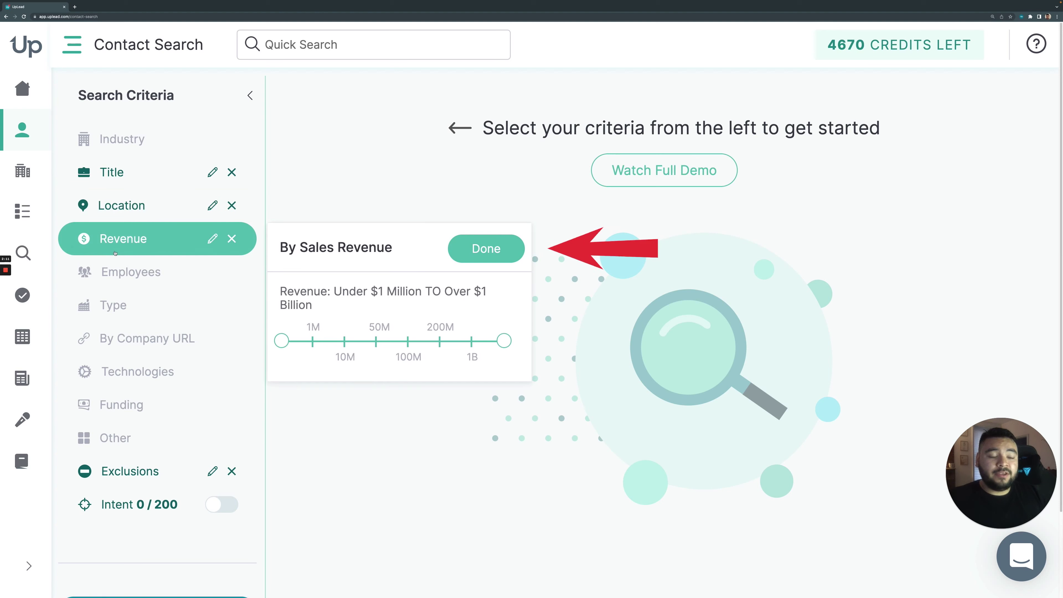
Cap company revenue under $50 Million and run the search, returning 1,806,632 contacts.
click(118, 268)
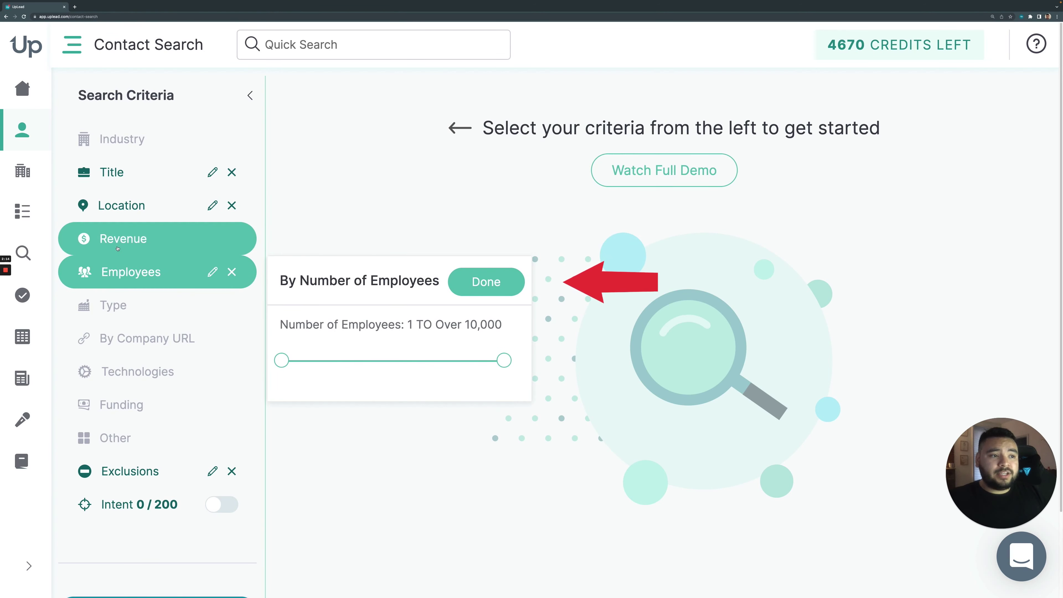
click(117, 249)
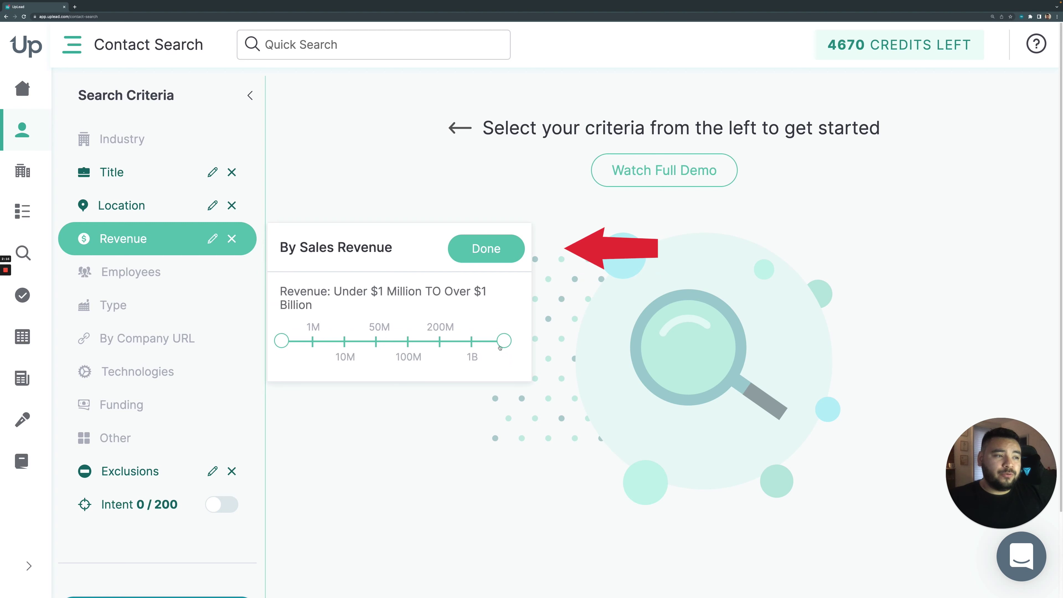
drag(501, 341, 375, 332)
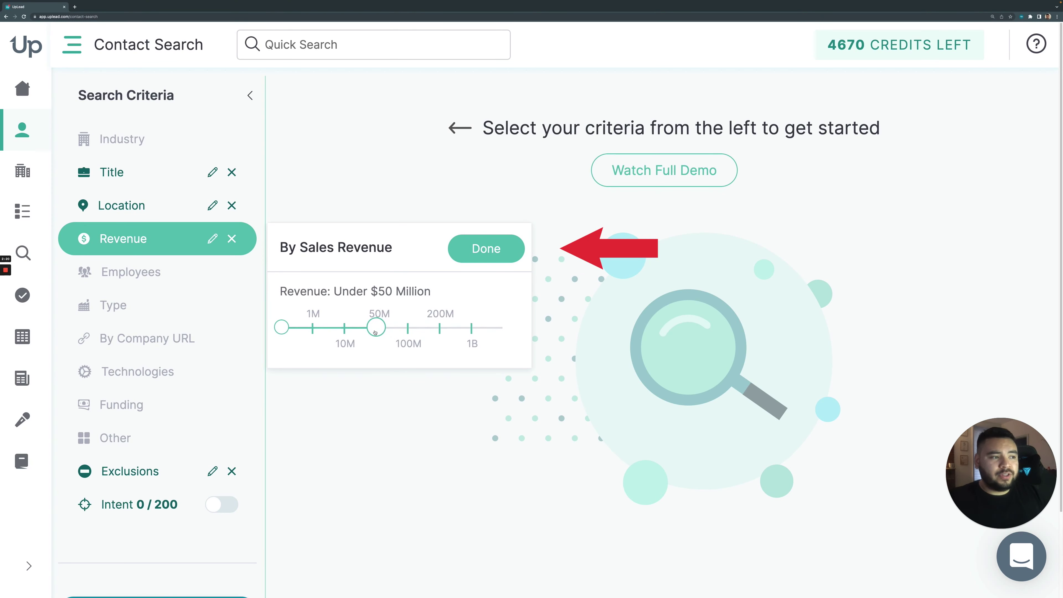
click(481, 258)
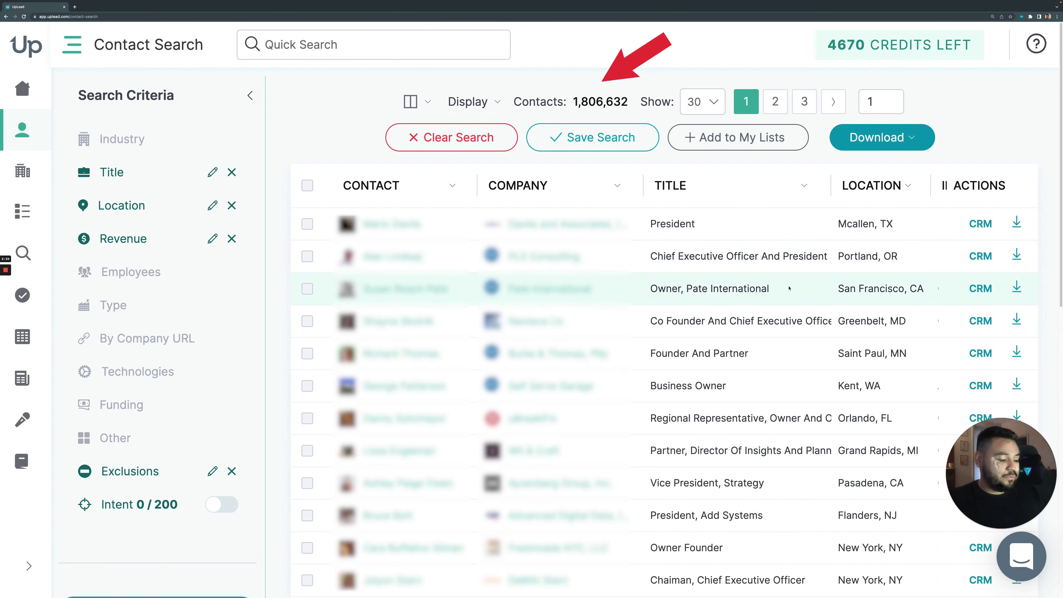
Scroll the results right and show the Job Function column's filter options.
scroll(789, 288, right, 3)
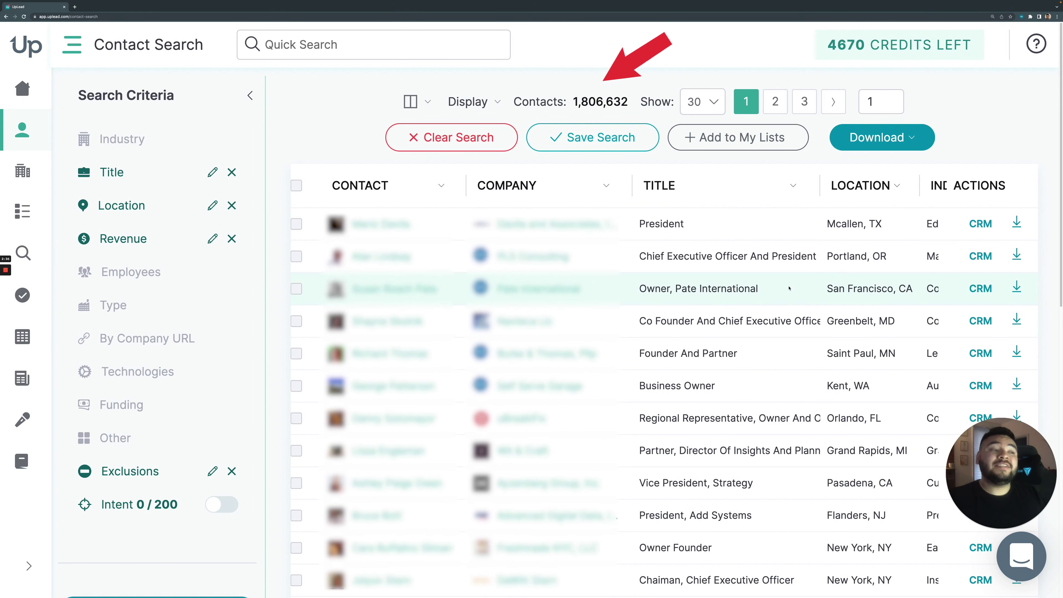
scroll(789, 289, right, 10)
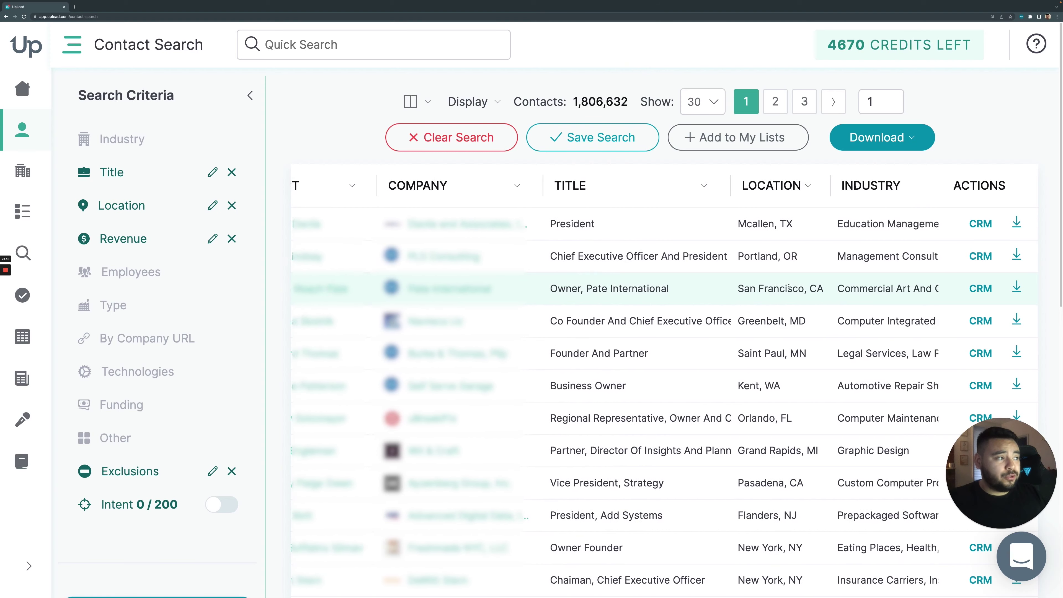
scroll(789, 288, right, 10)
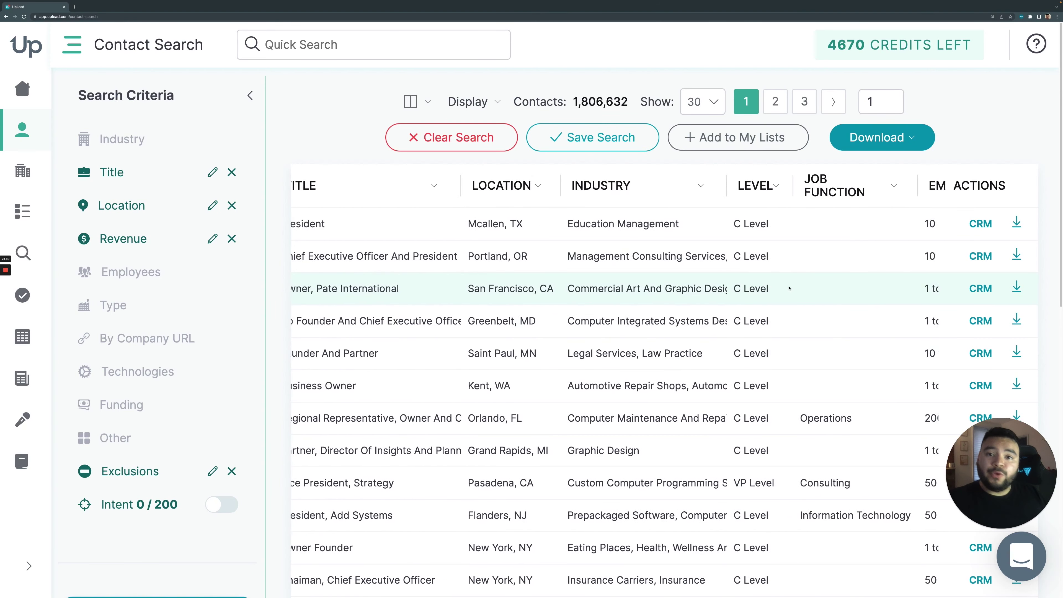
scroll(789, 288, right, 2)
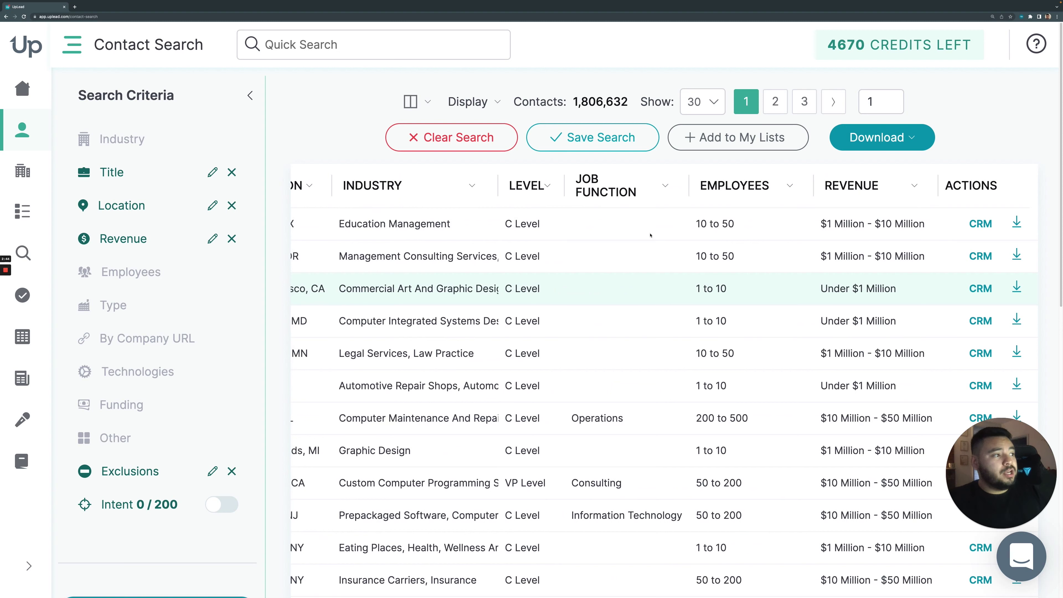
click(623, 191)
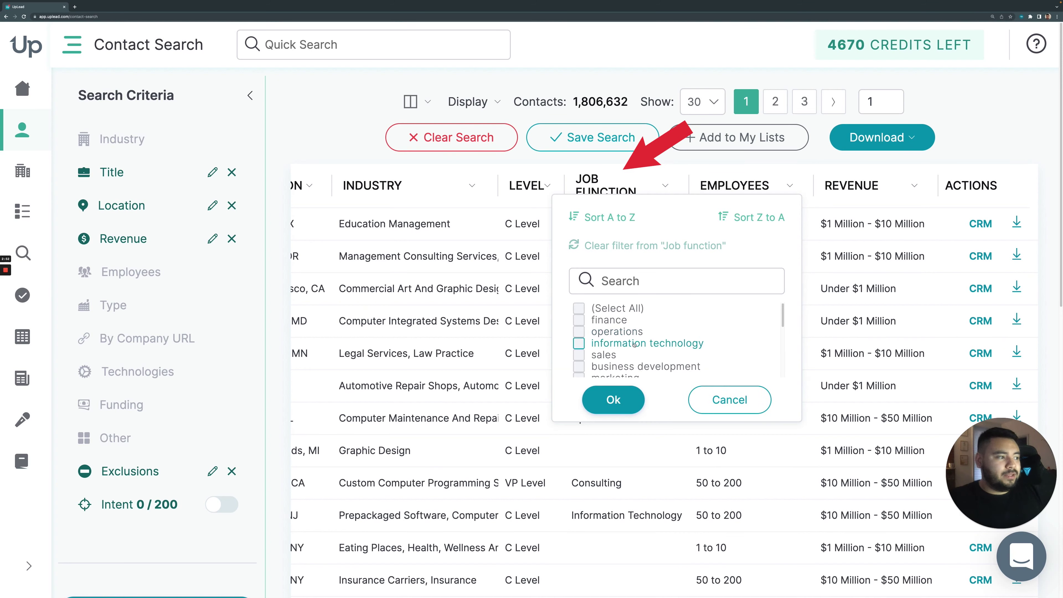
Keep only Operations and Sales job functions, narrowing results to 184,464 contacts.
scroll(627, 343, down, 2)
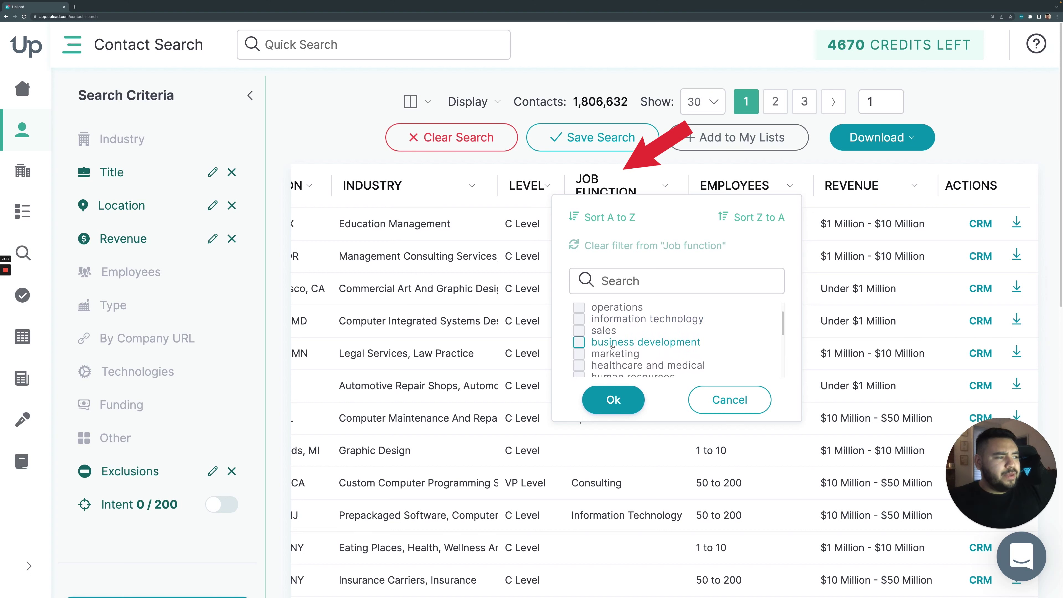
scroll(610, 340, down, 1)
click(609, 334)
scroll(608, 333, up, 1)
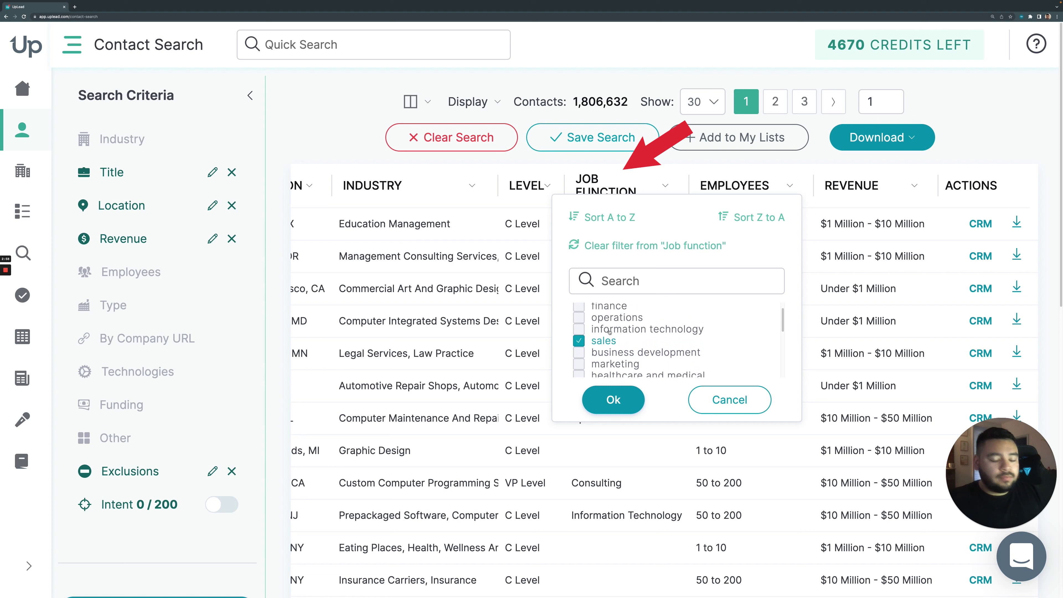
scroll(608, 330, up, 1)
click(610, 326)
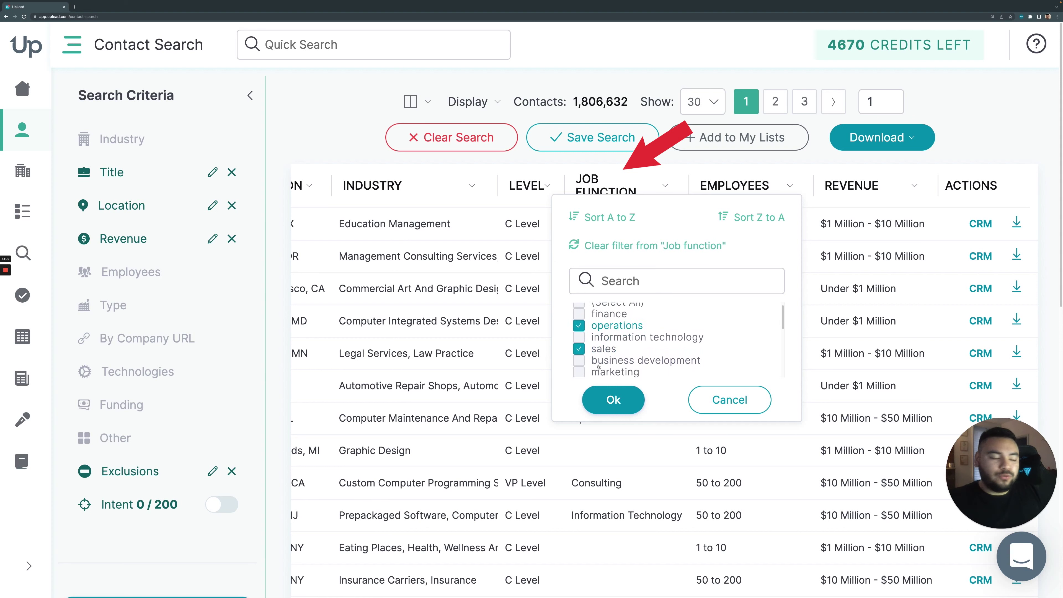
click(605, 401)
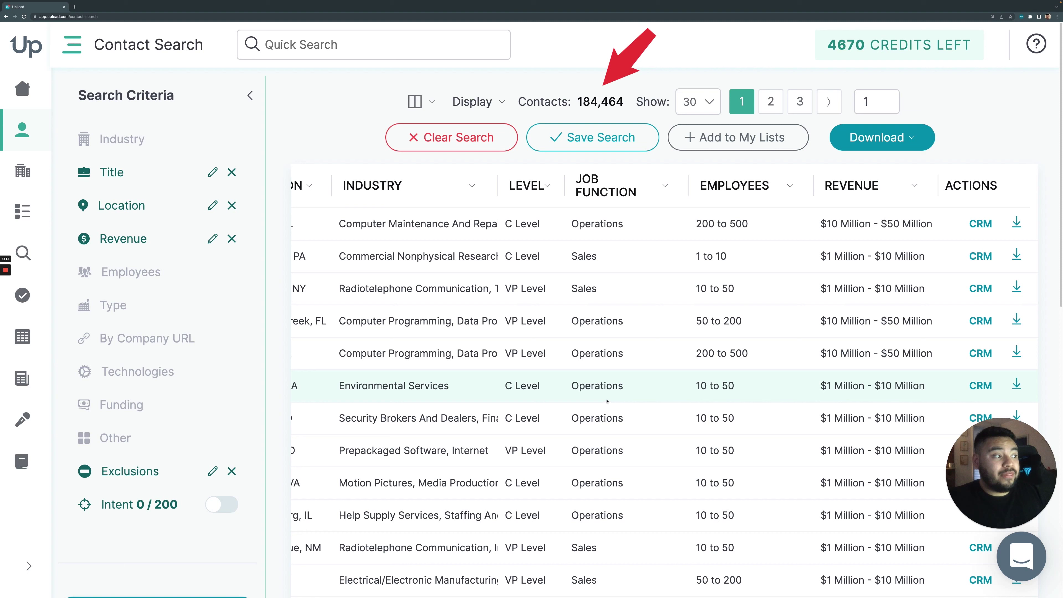
scroll(687, 362, left, 10)
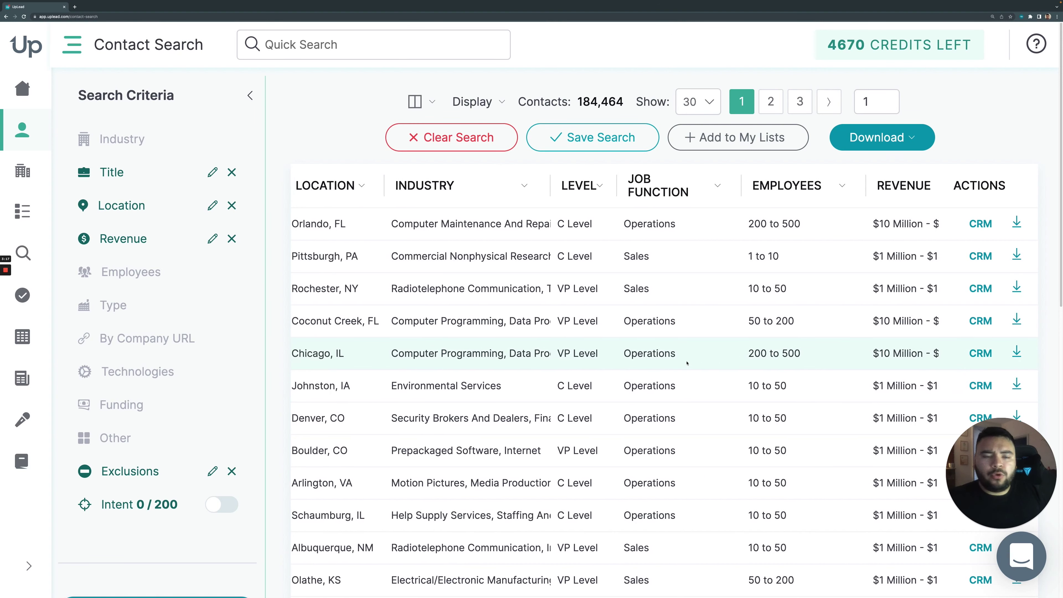
scroll(687, 363, left, 8)
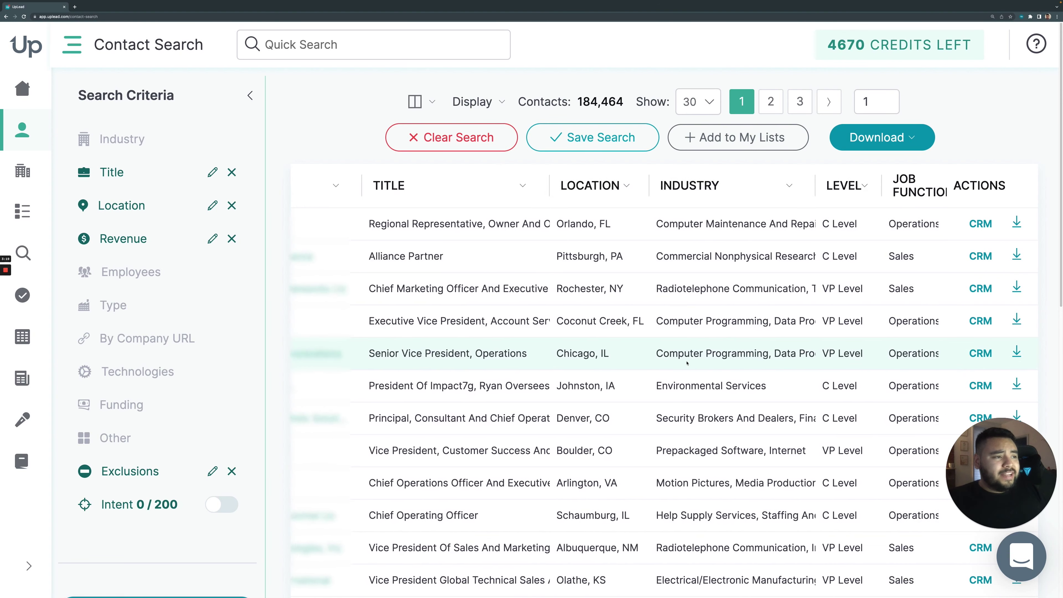
scroll(686, 363, left, 4)
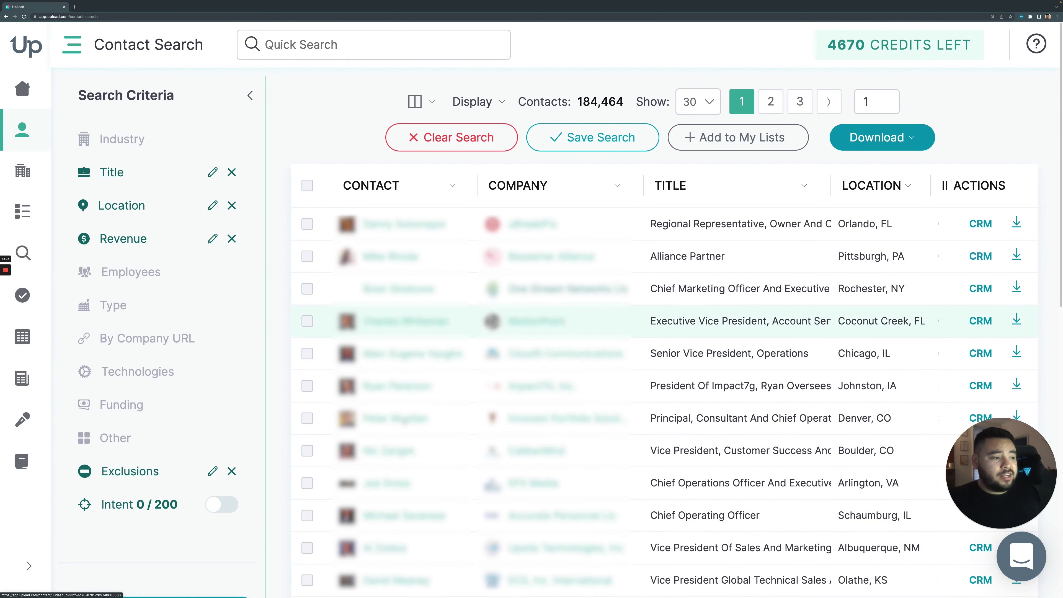
Open the Denver chief operating officer's contact profile and review its Education and Skills.
click(396, 418)
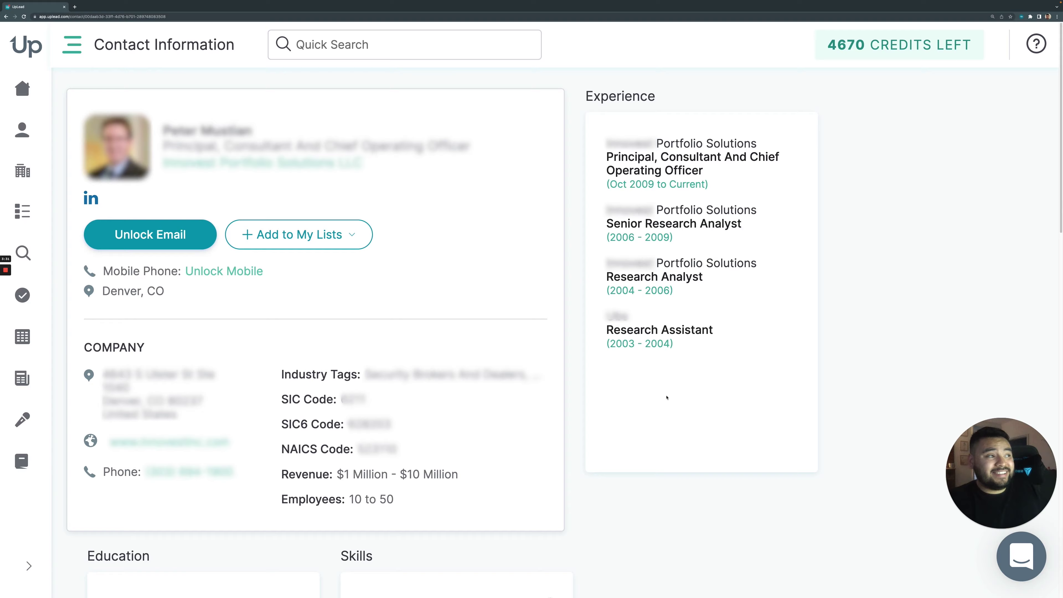
scroll(622, 395, down, 6)
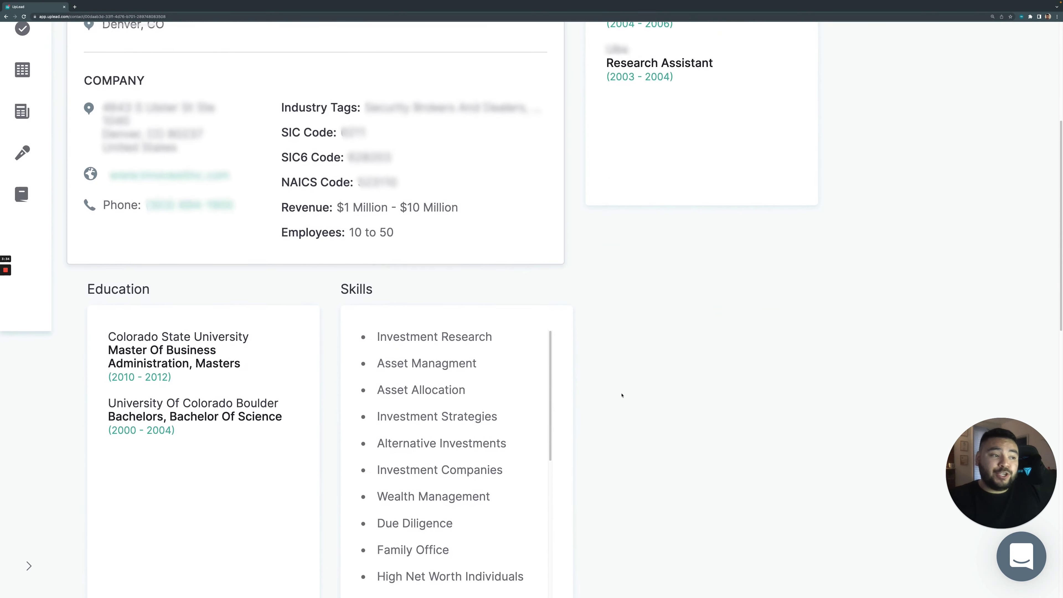
scroll(622, 395, down, 3)
scroll(621, 395, up, 10)
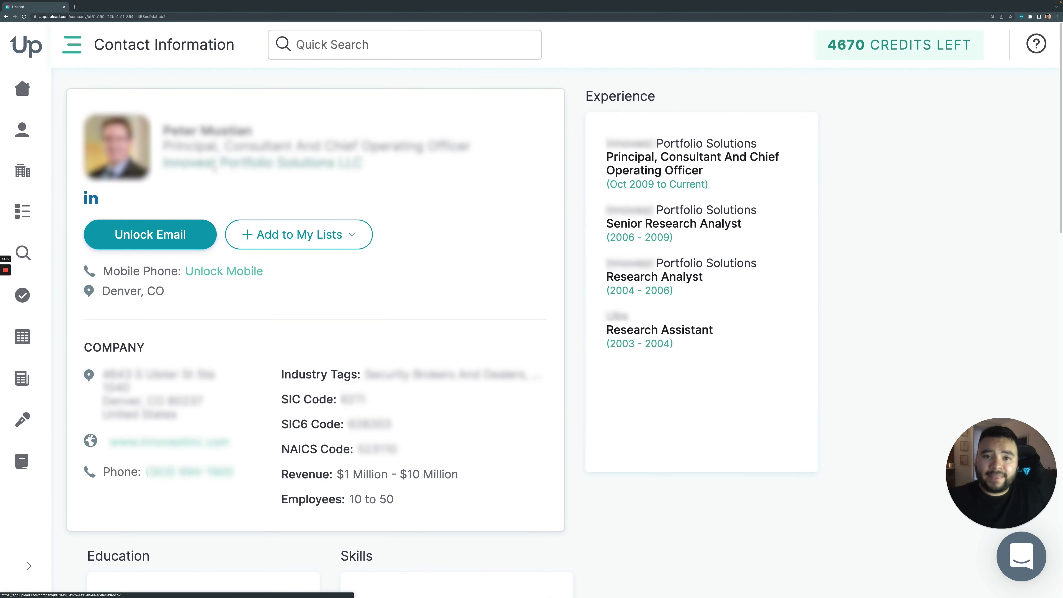
Browse the Innovest Portfolio Solutions LLC company profile, then reopen the Denver chief operating officer's profile.
click(215, 167)
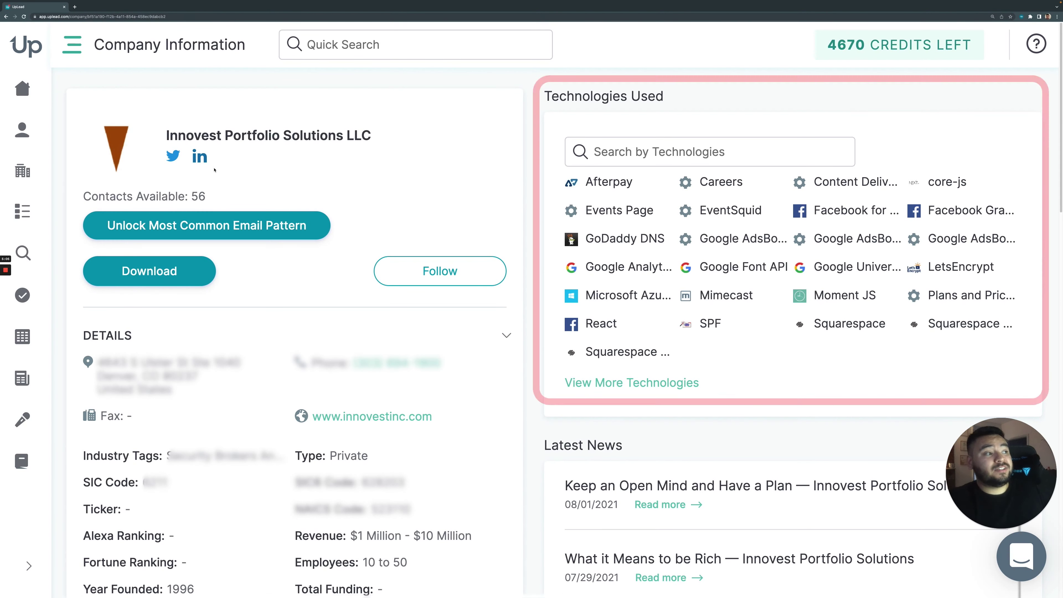
scroll(401, 226, down, 1)
scroll(400, 227, down, 8)
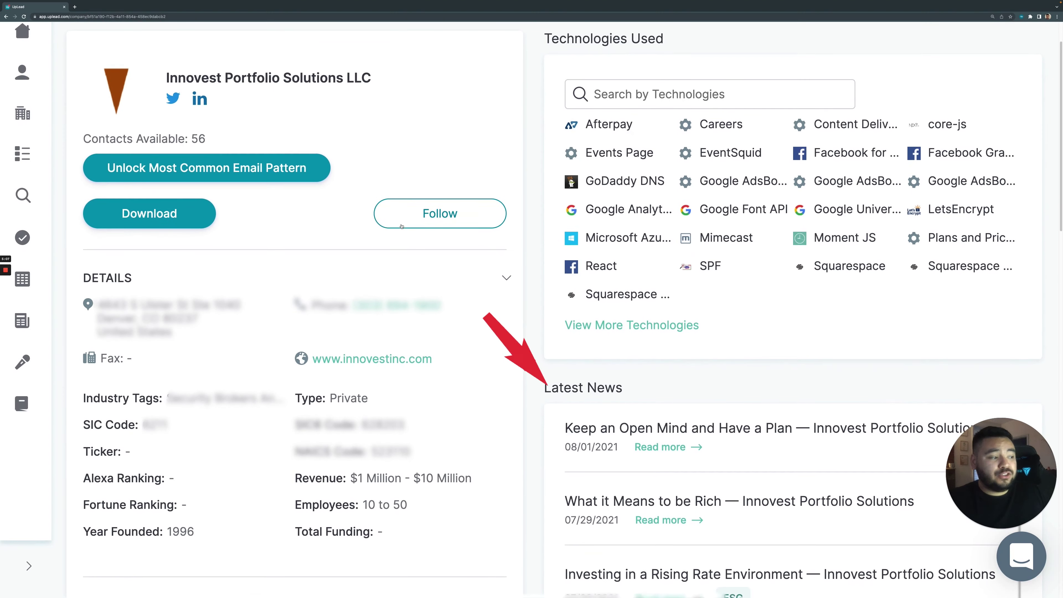
scroll(400, 226, down, 6)
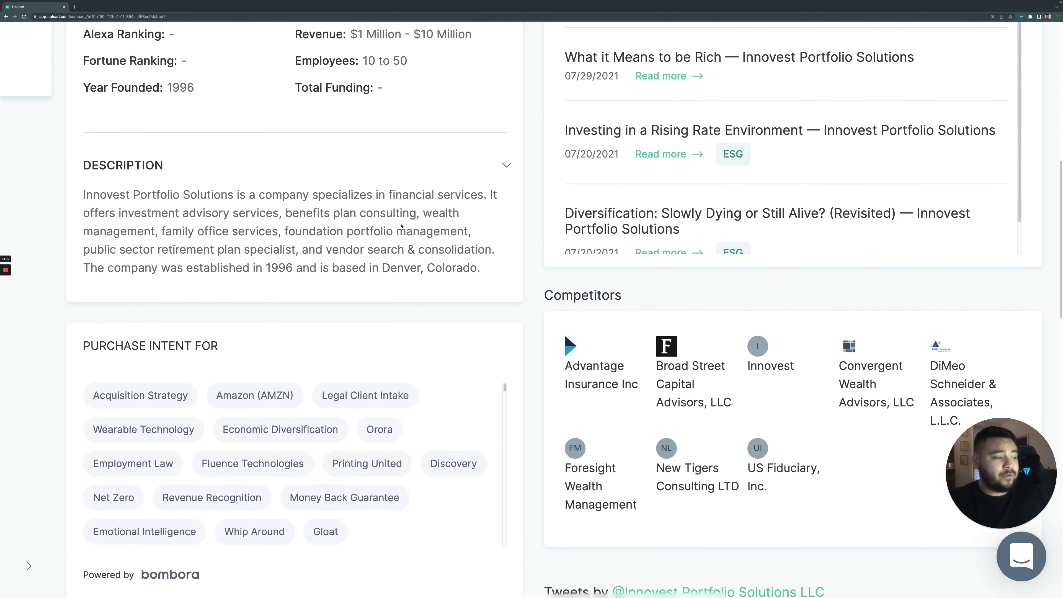
scroll(401, 226, down, 1)
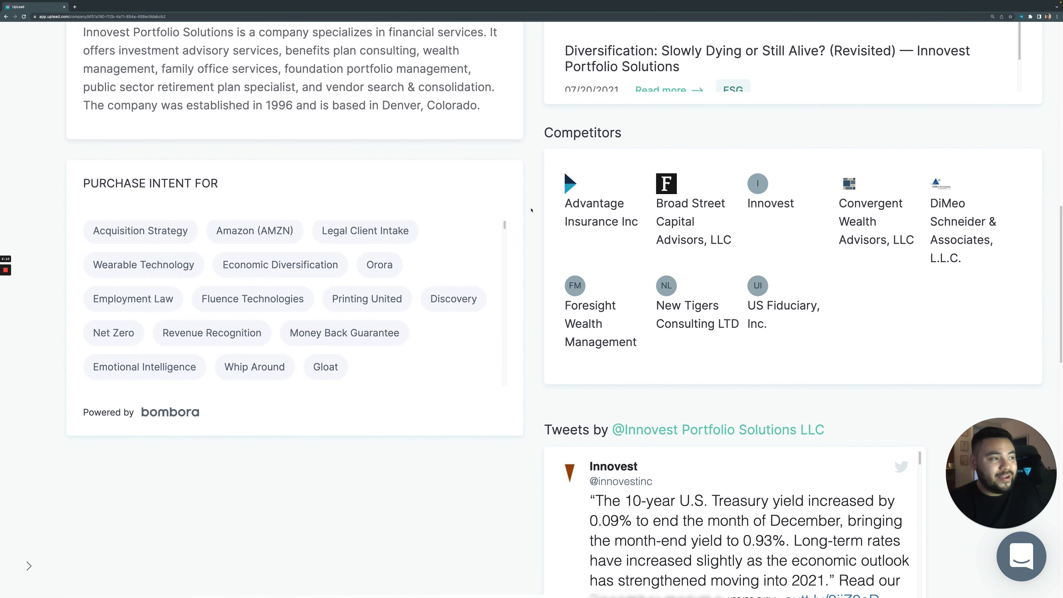
scroll(530, 209, down, 1)
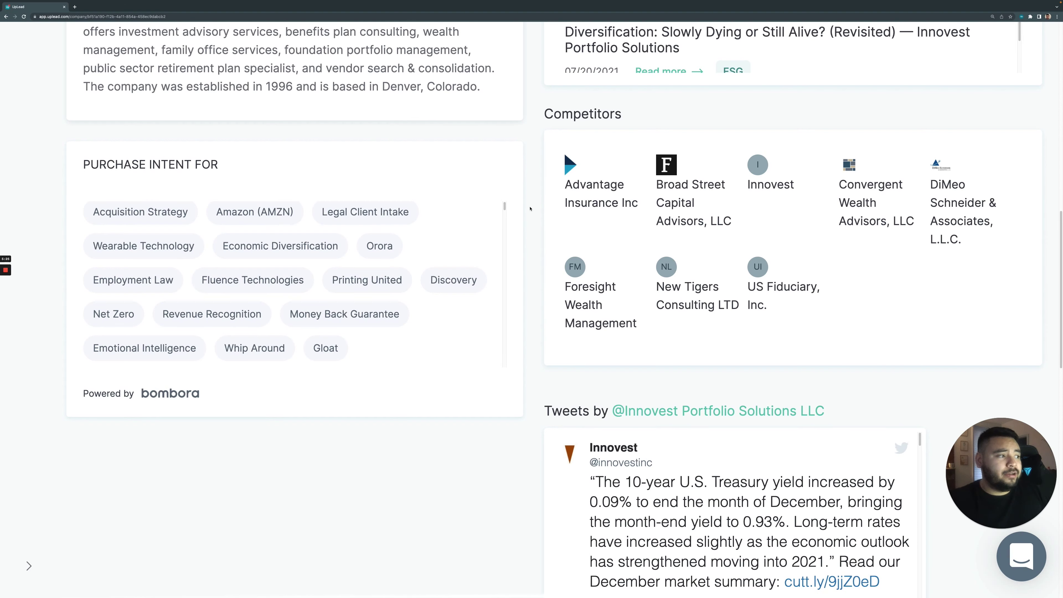
scroll(534, 208, down, 15)
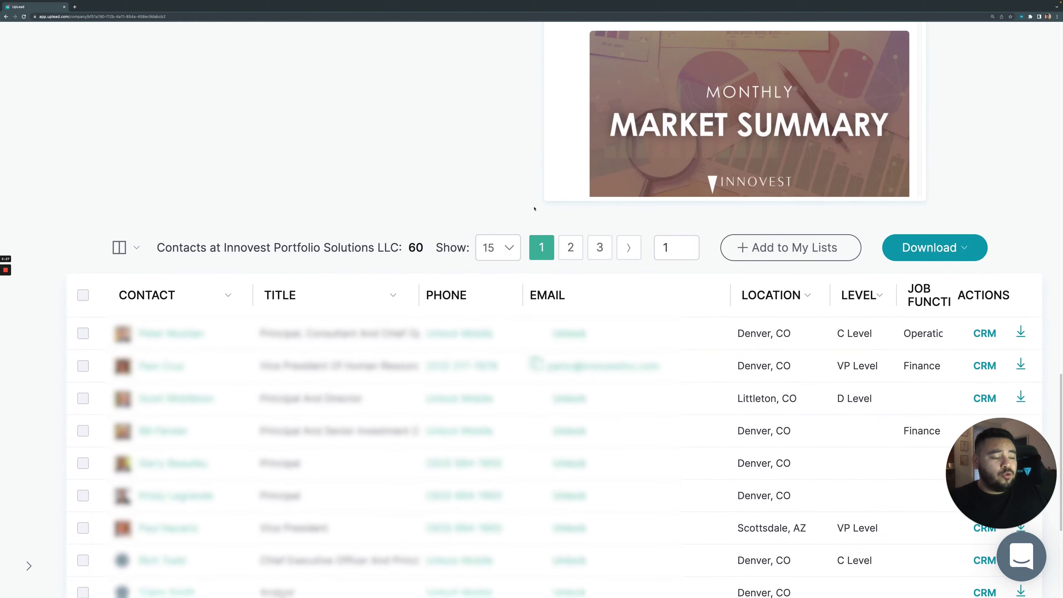
scroll(534, 208, down, 4)
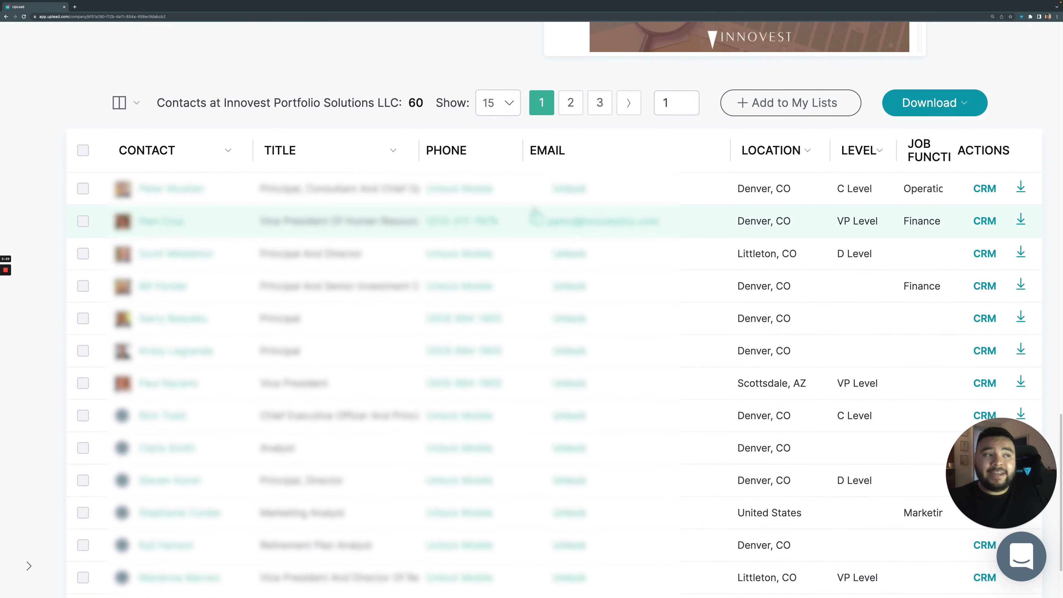
scroll(534, 216, down, 2)
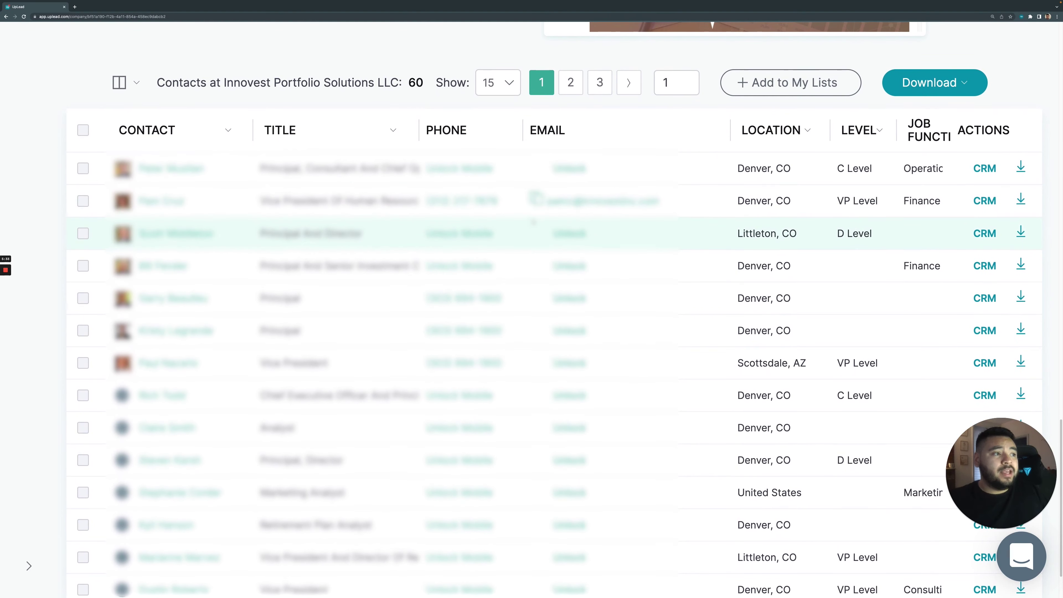
click(533, 222)
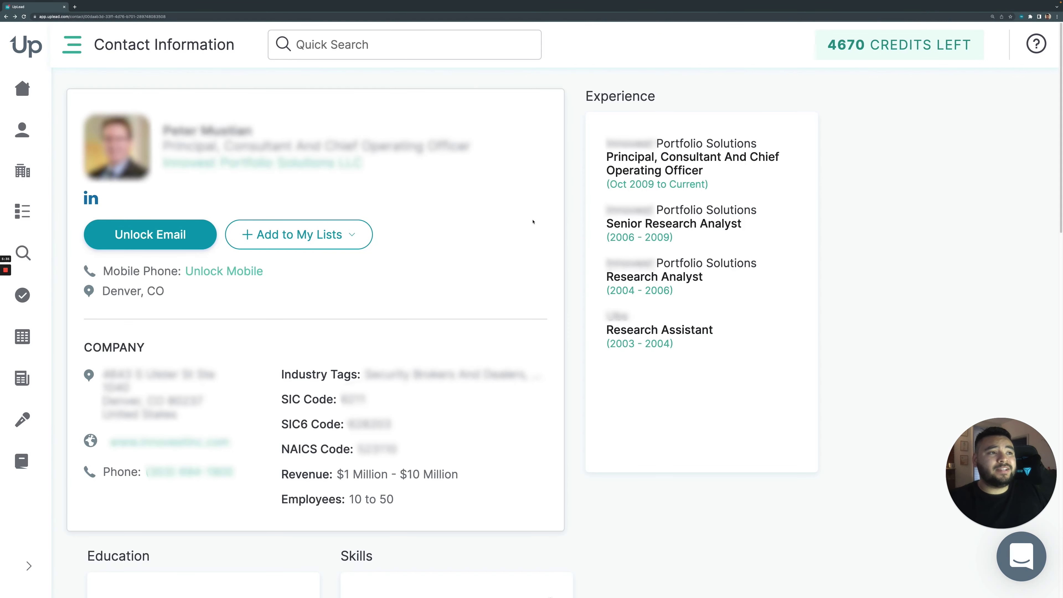
key(alt+Left)
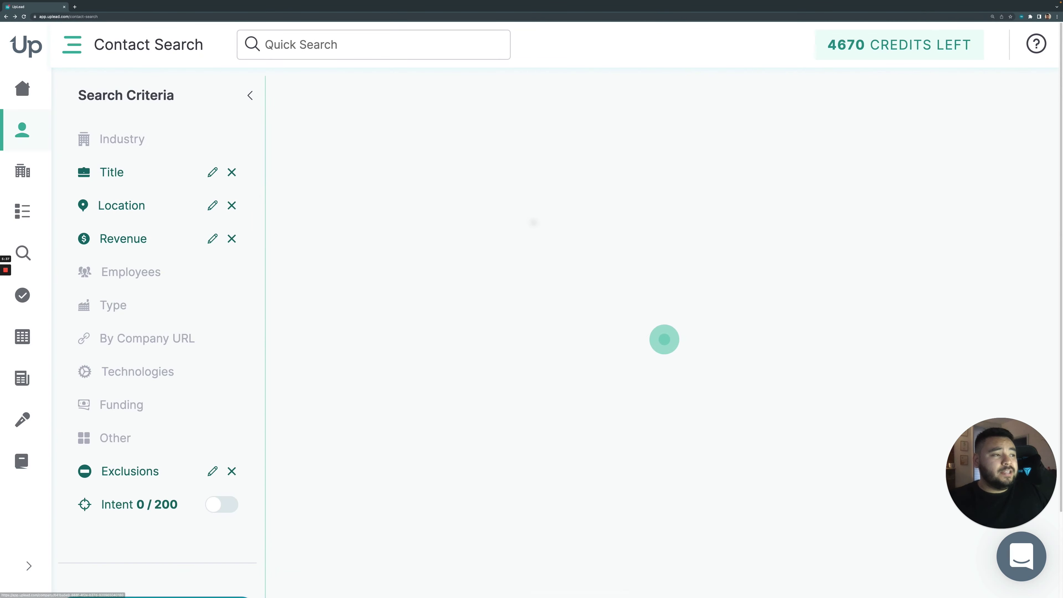
click(867, 141)
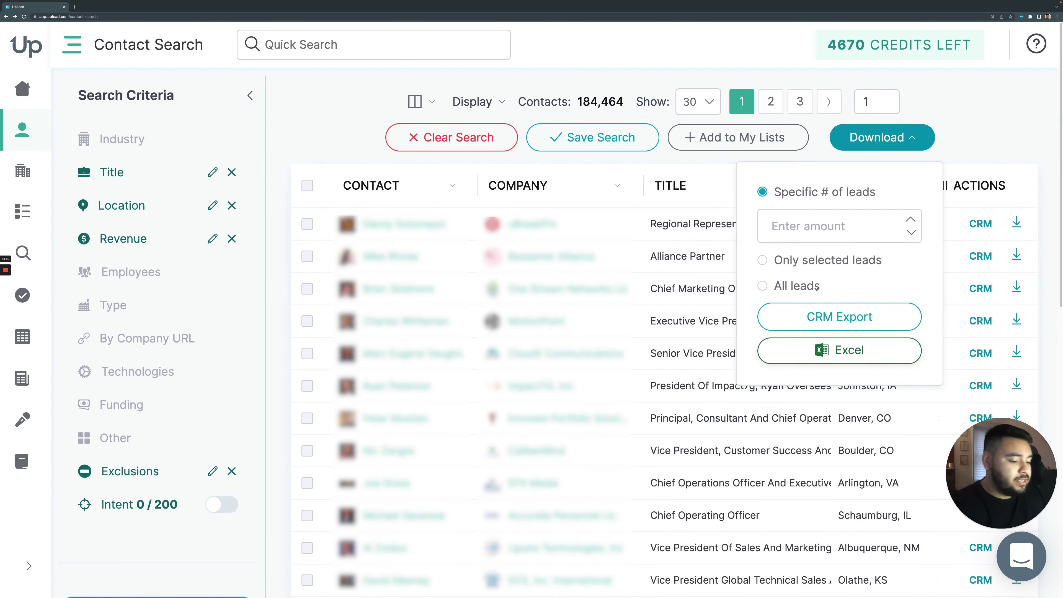
text(3)
click(820, 315)
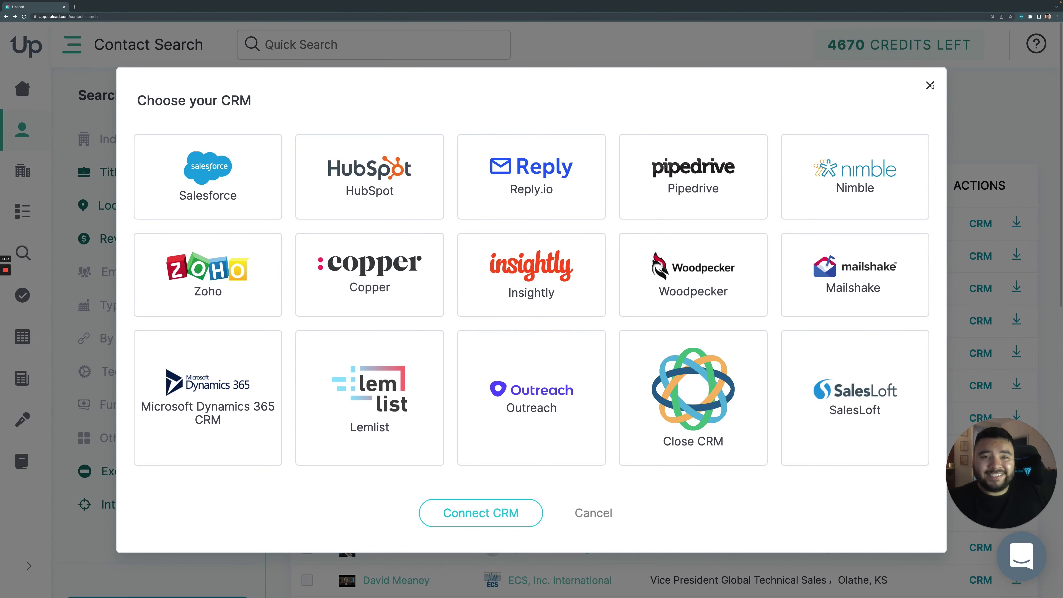
click(930, 85)
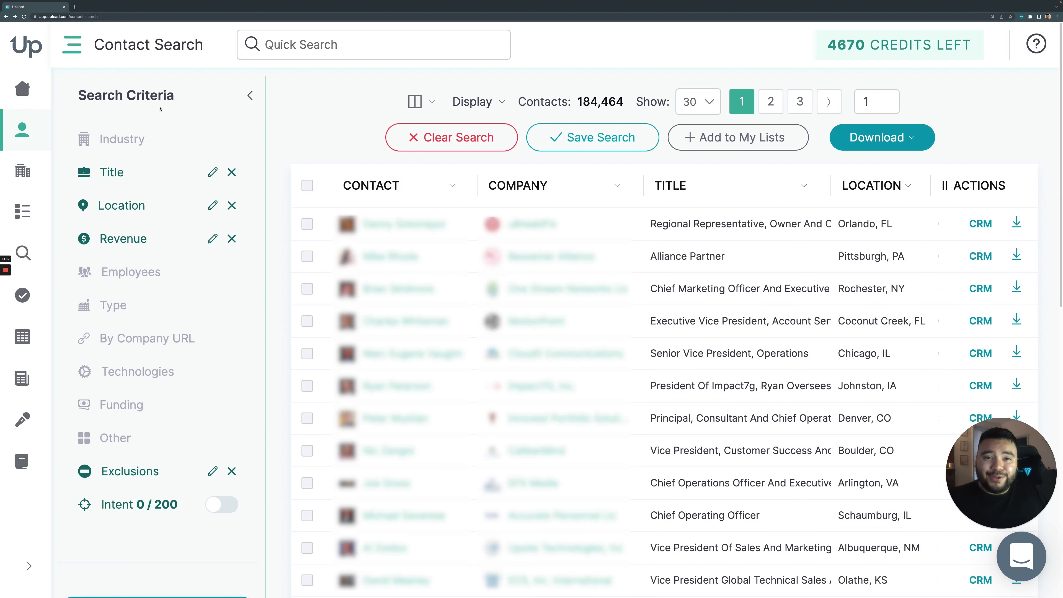
click(221, 504)
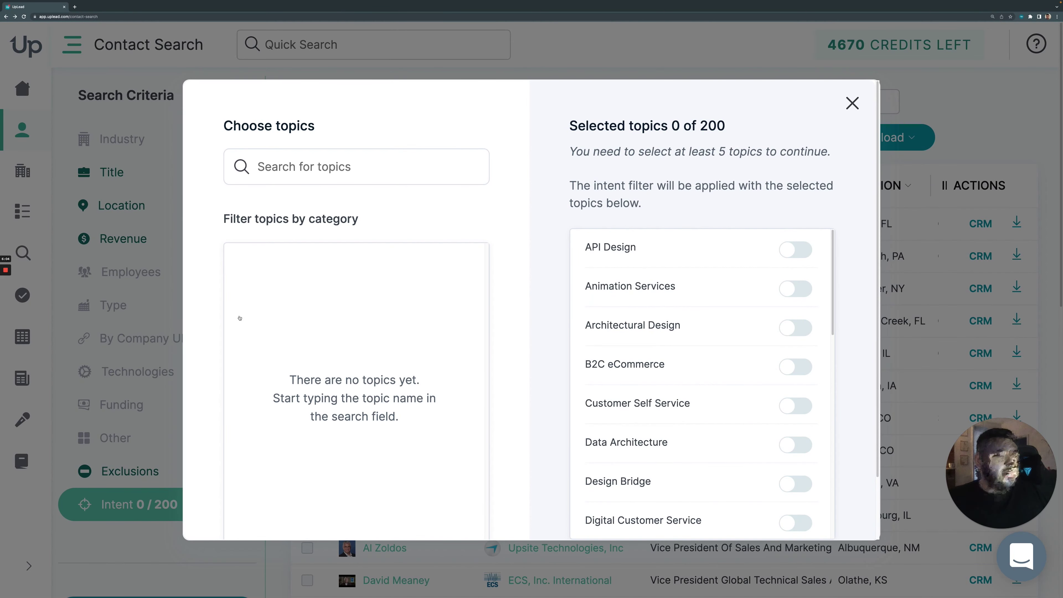
click(185, 301)
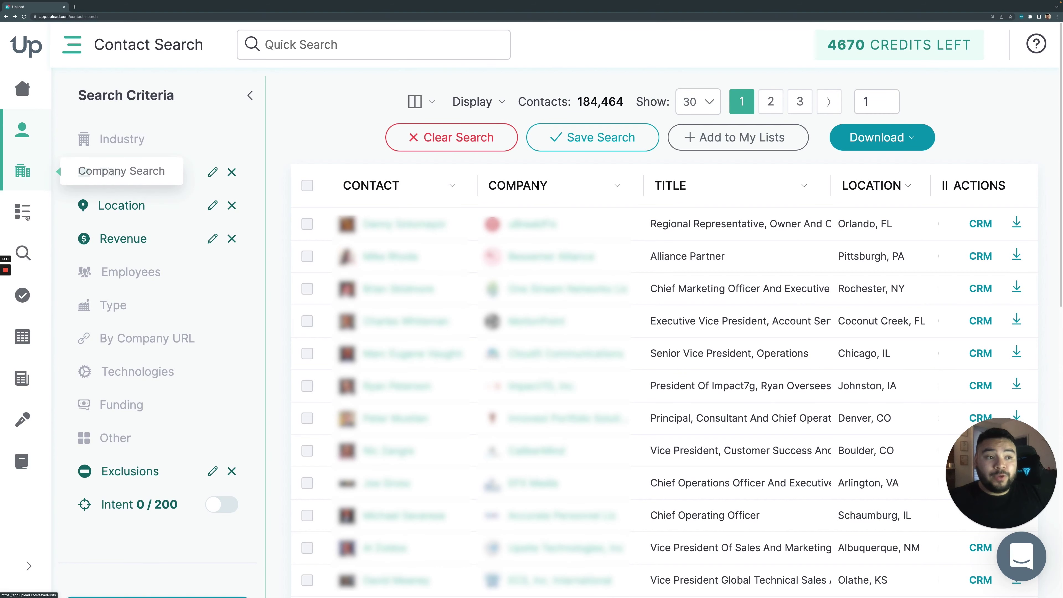
click(16, 338)
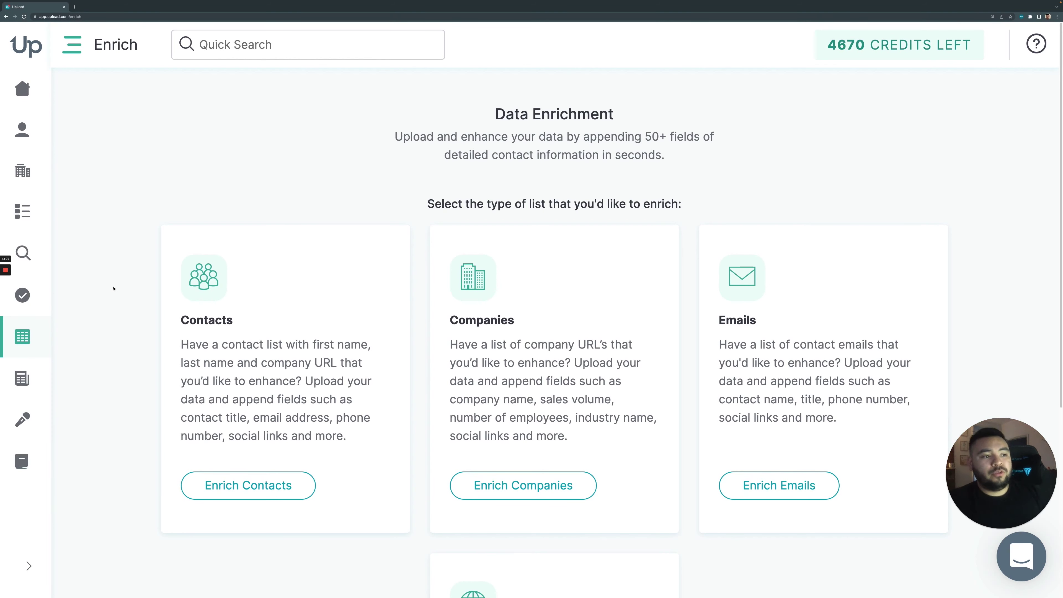
scroll(113, 282, down, 3)
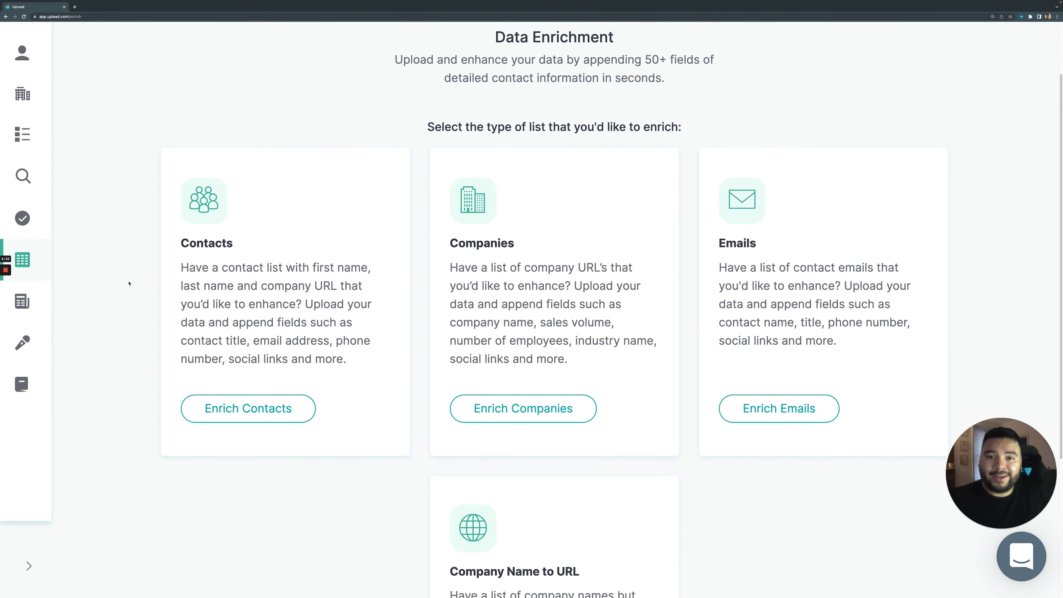
scroll(129, 284, up, 3)
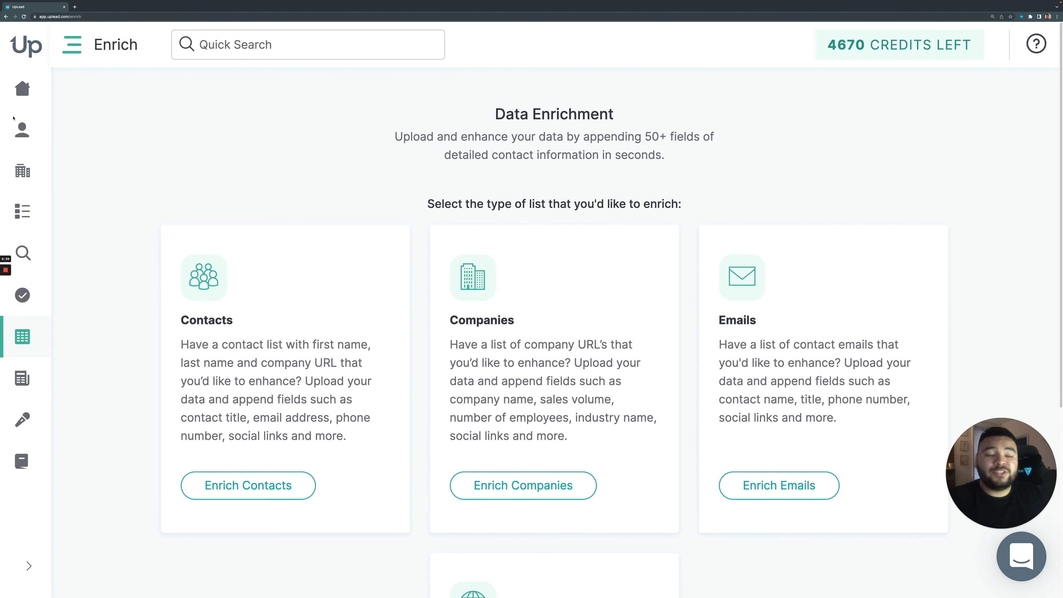
click(22, 130)
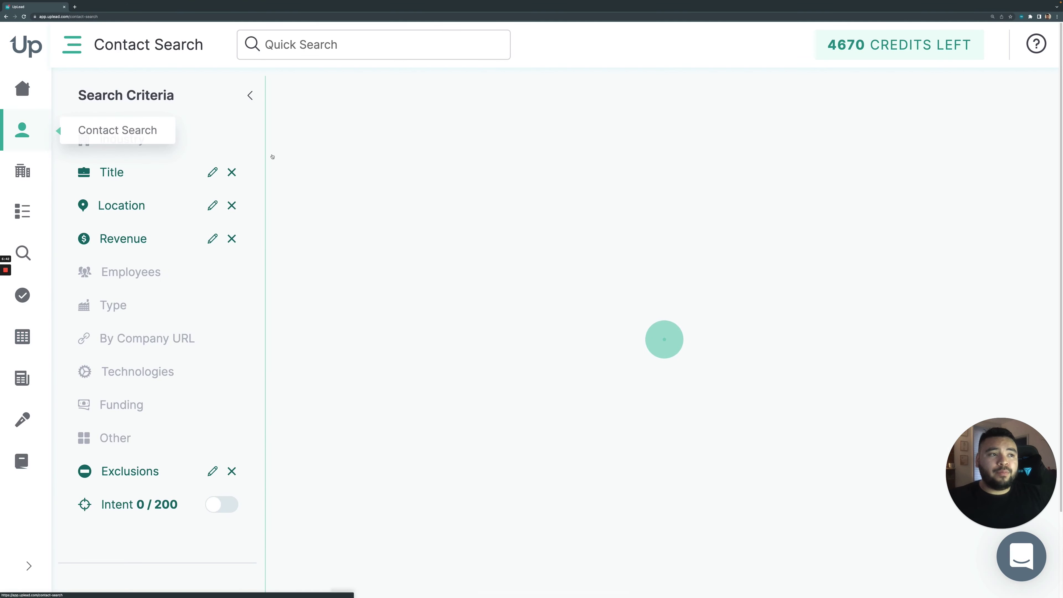